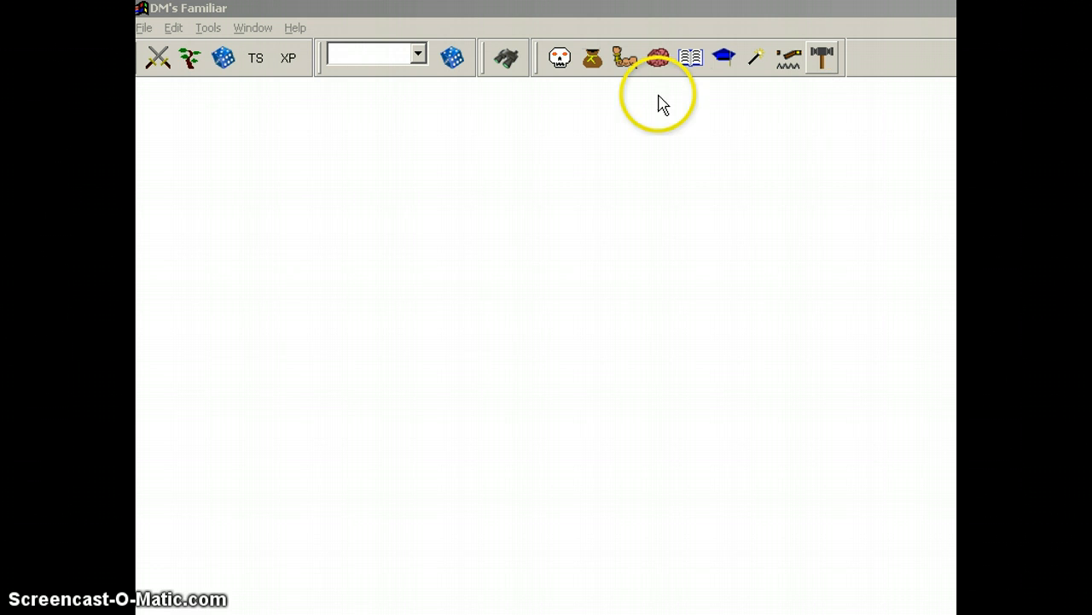
# Step: Open the Equipment reference and reposition and resize its window so the whole Acid (flask) record fits on screen
pyautogui.click(560, 73)
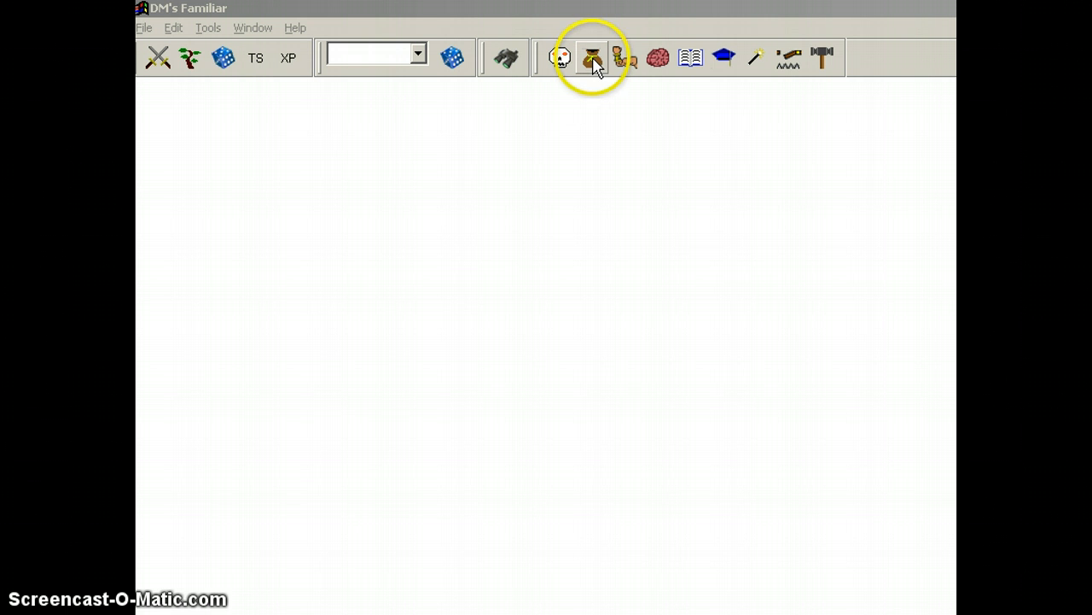
pyautogui.click(593, 63)
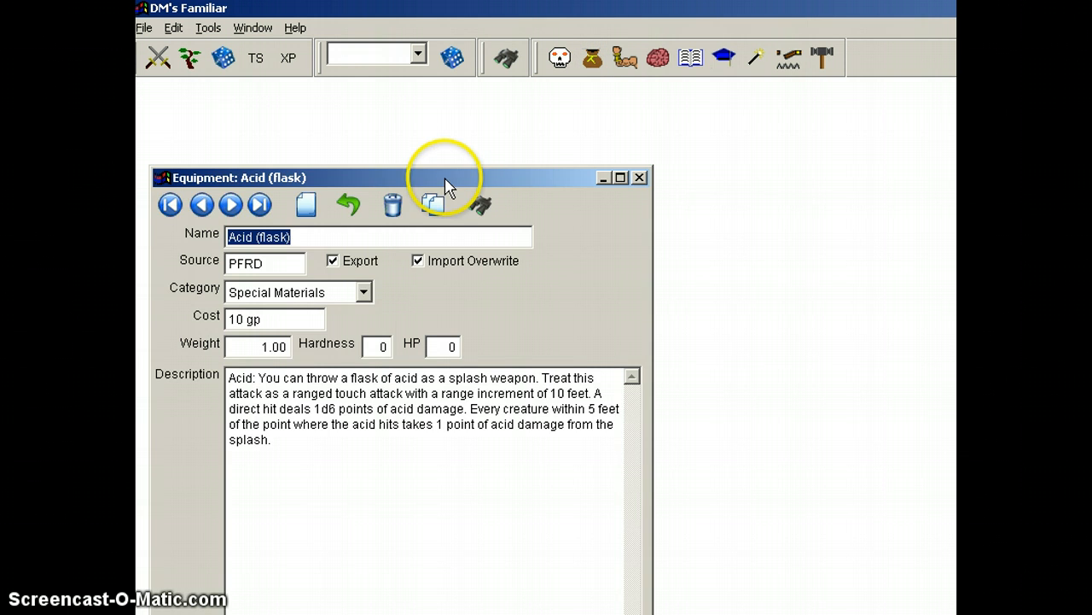
pyautogui.moveTo(446, 178); pyautogui.dragTo(487, 116)
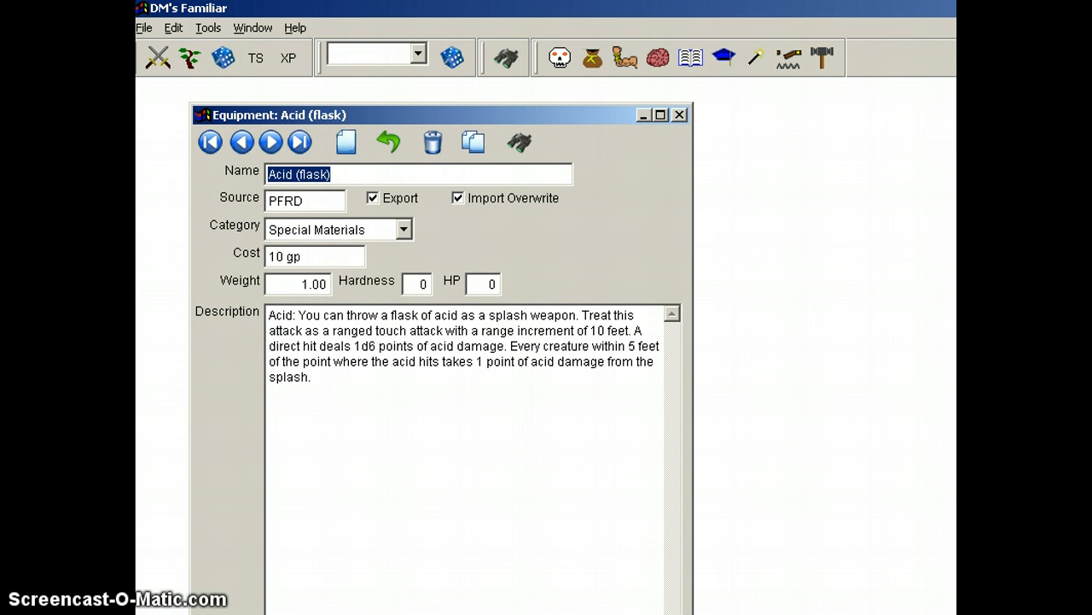
pyautogui.moveTo(691, 614); pyautogui.dragTo(757, 571)
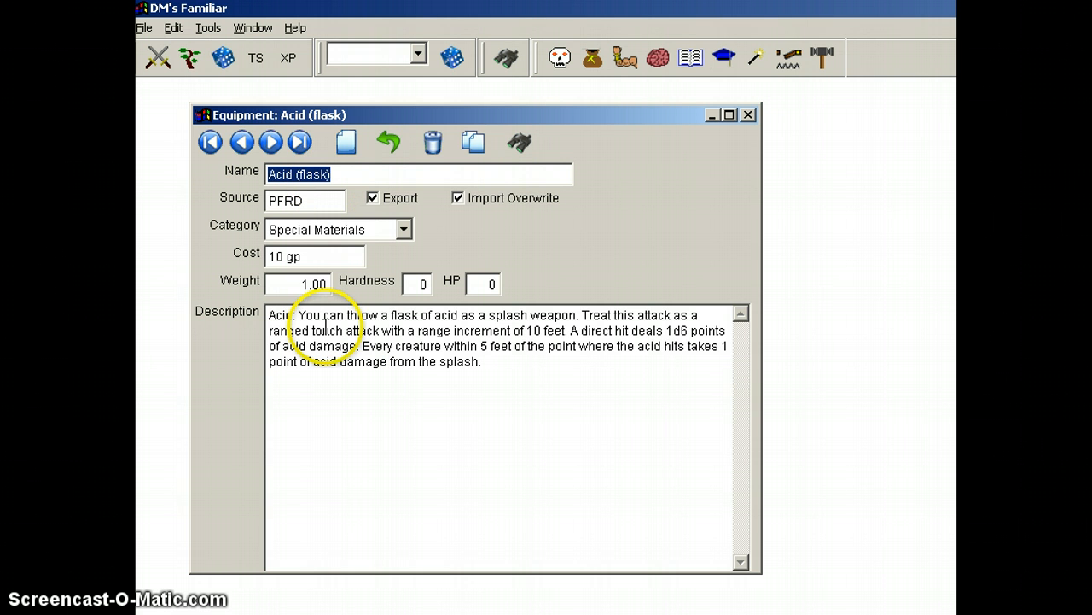
# Step: Add the line "Type add whatever I like." below the Acid (flask) description and delete it again
pyautogui.click(502, 360)
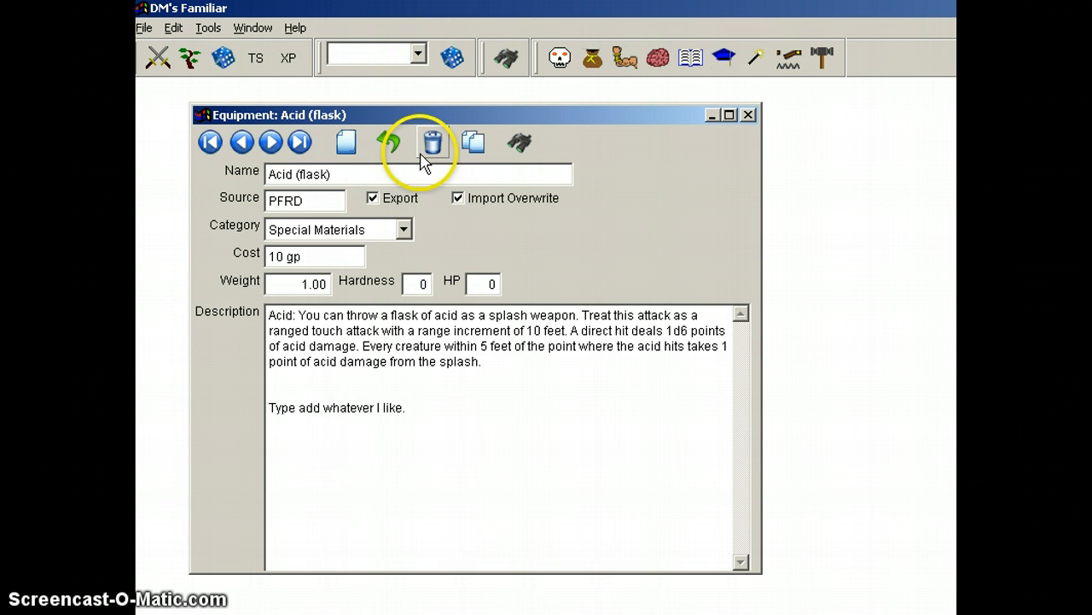
pyautogui.click(333, 174)
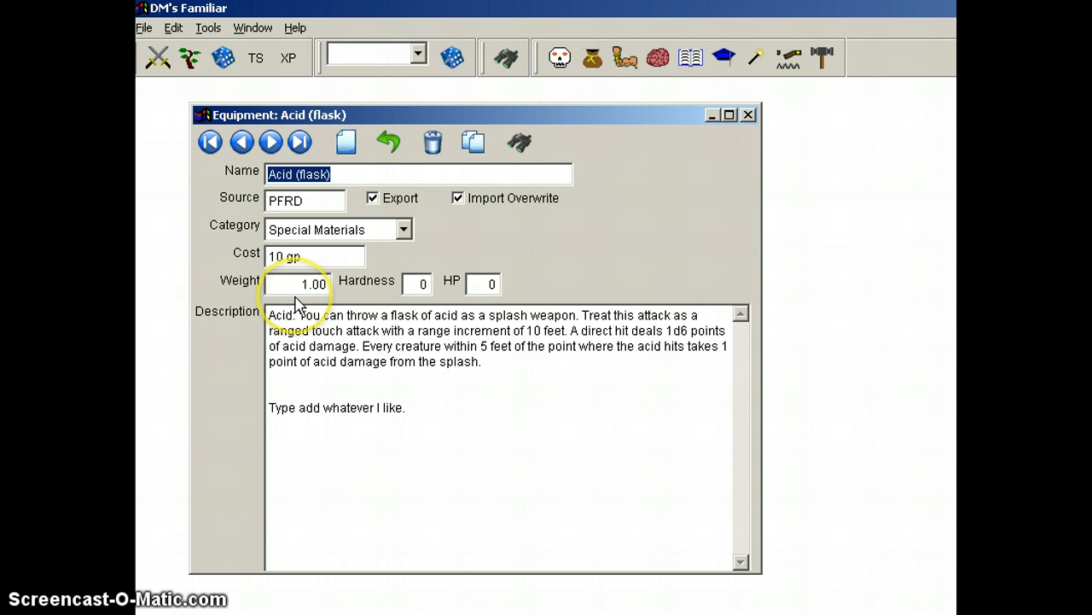
pyautogui.click(422, 407)
pyautogui.hotkey('shift', 'Home')
pyautogui.press('BackSpace')
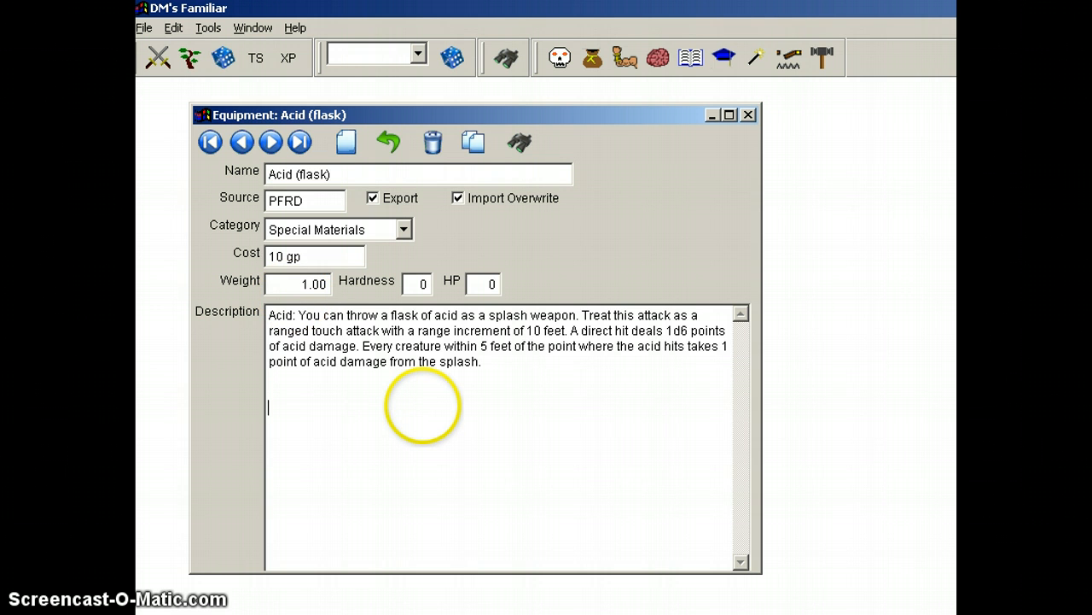
# Step: Examine the full list of equipment categories available for the Acid (flask) record and close the list
pyautogui.doubleClick(350, 230)
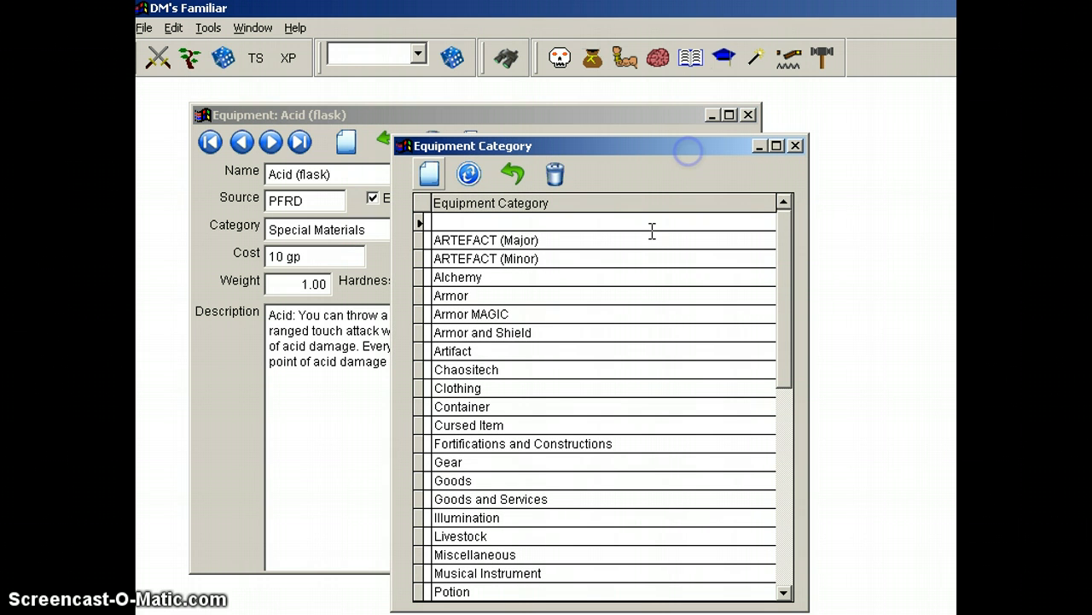
pyautogui.moveTo(790, 244); pyautogui.dragTo(798, 424)
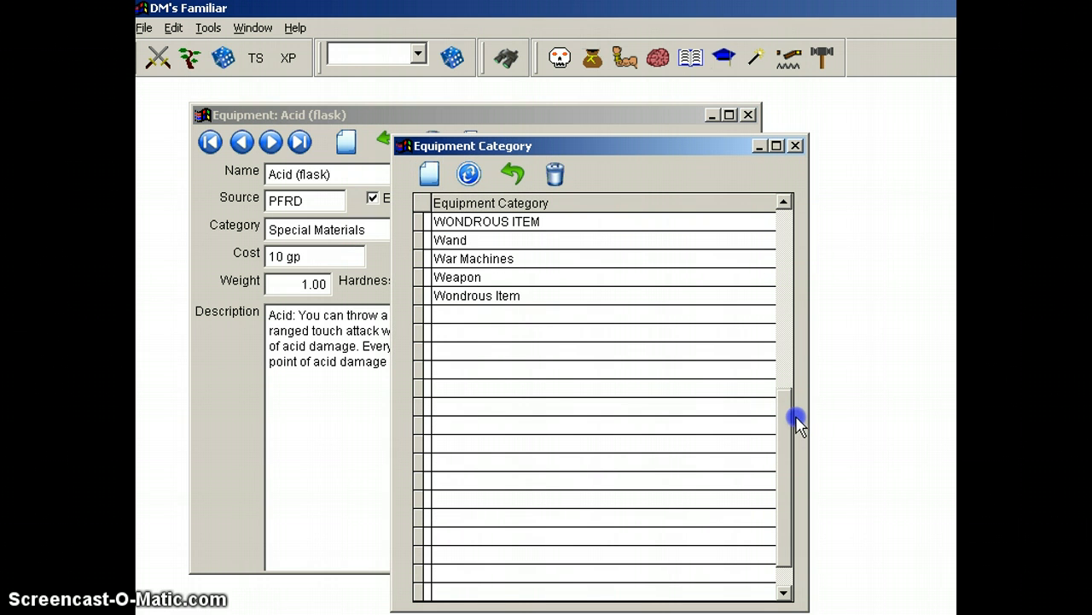
pyautogui.click(795, 146)
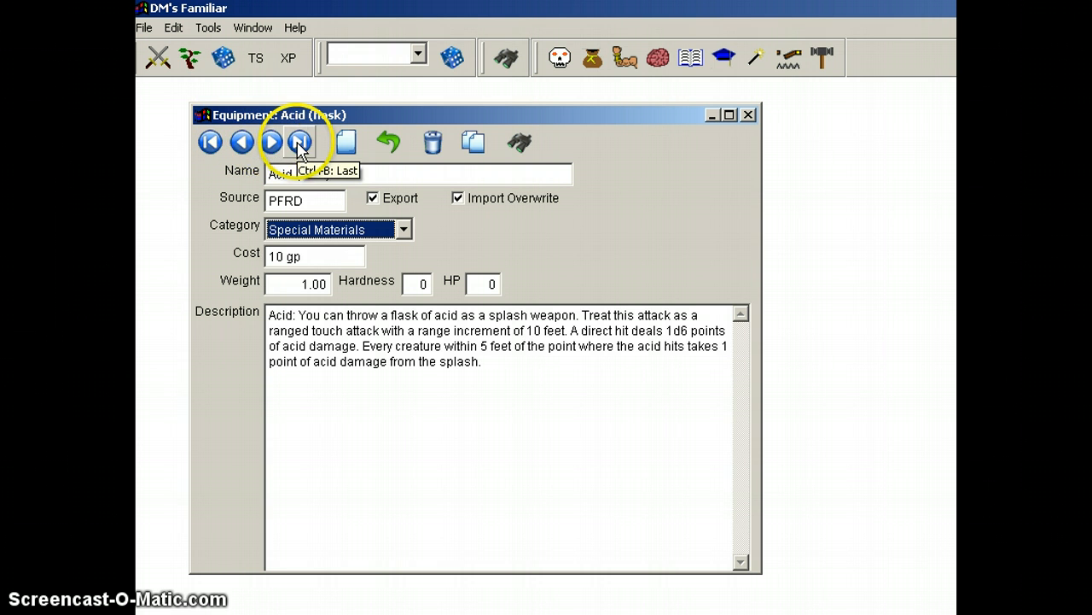
# Step: Browse forward through the equipment records from Acid (flask) to Armor spikes
pyautogui.click(271, 144)
pyautogui.click(270, 143)
pyautogui.click(271, 143)
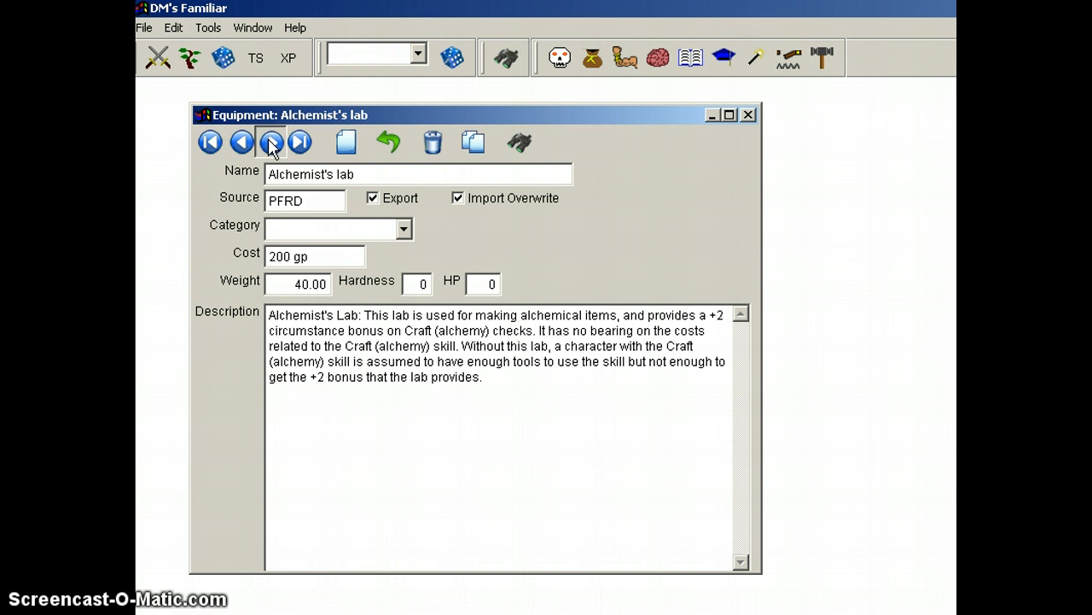
pyautogui.click(271, 143)
pyautogui.click(271, 143)
pyautogui.click(271, 143)
pyautogui.click(271, 144)
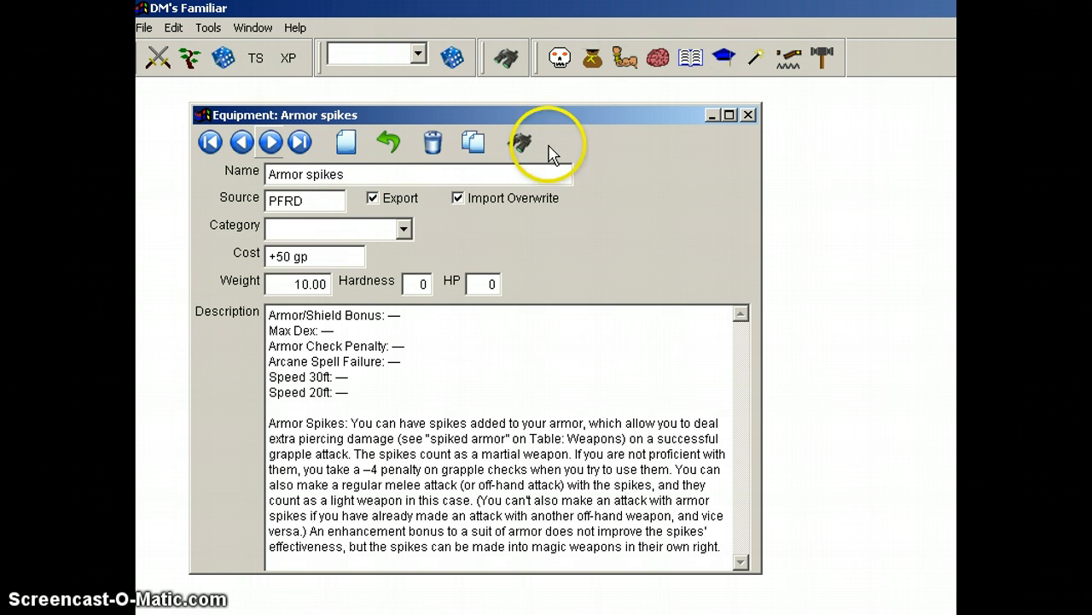
# Step: Look up the Saddle (Exotic) Pack record through the equipment search list, view it and close the Equipment window
pyautogui.click(518, 145)
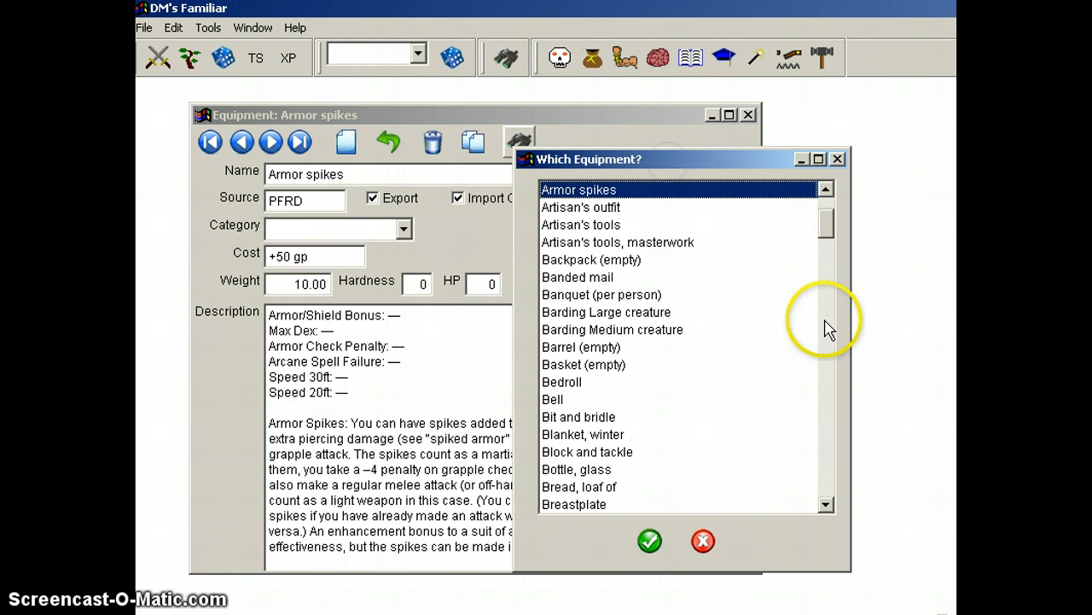
pyautogui.click(613, 280)
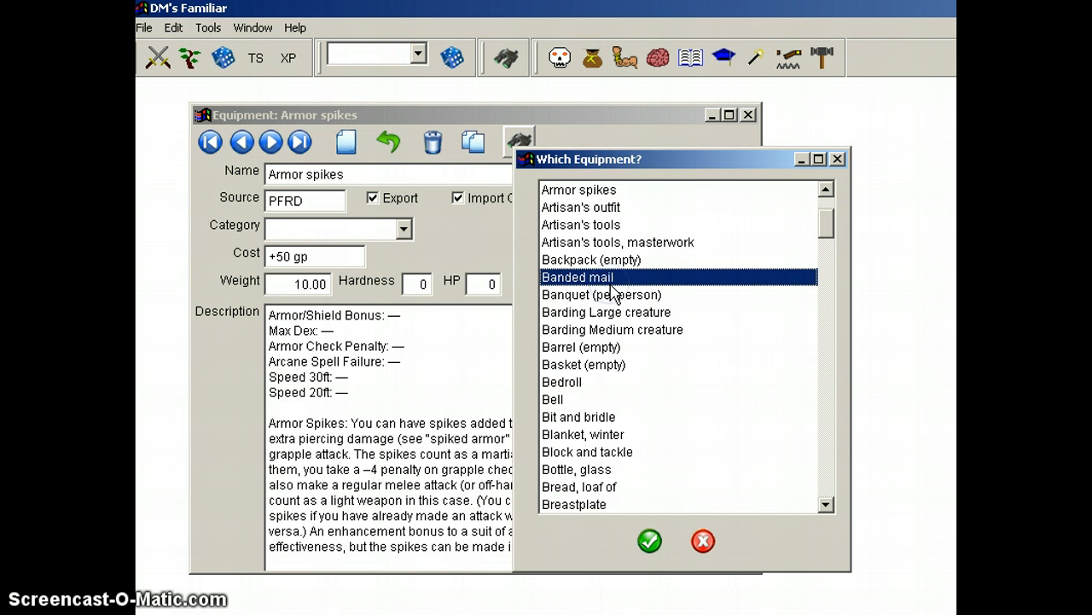
pyautogui.press('s')
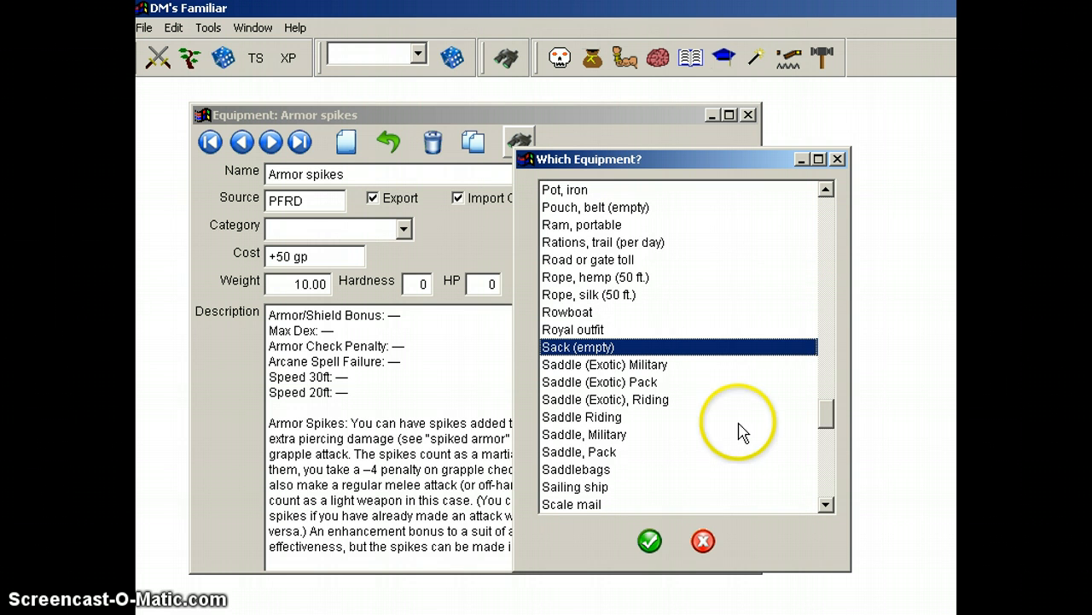
pyautogui.click(618, 386)
pyautogui.doubleClick(615, 381)
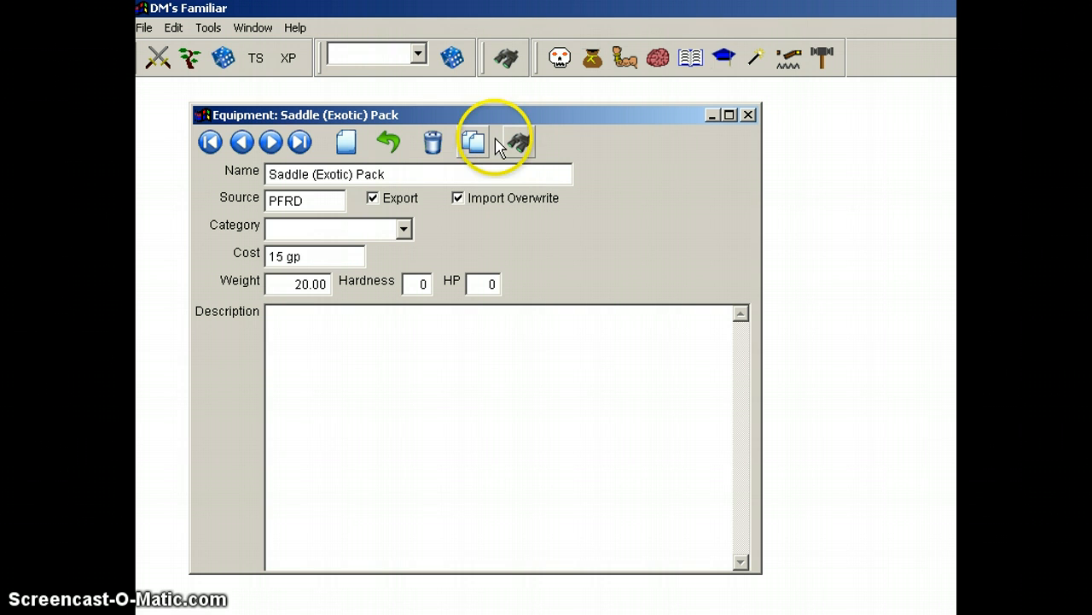
pyautogui.click(748, 115)
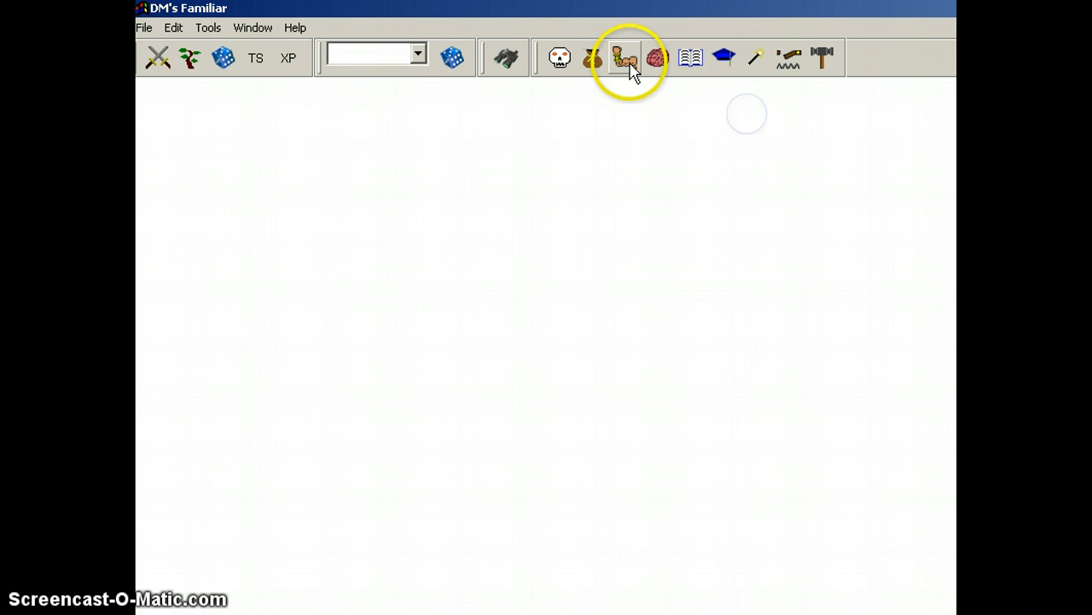
# Step: Open the Feats reference, move its window fully into view to examine the Ability Focus feat, and close it
pyautogui.click(630, 68)
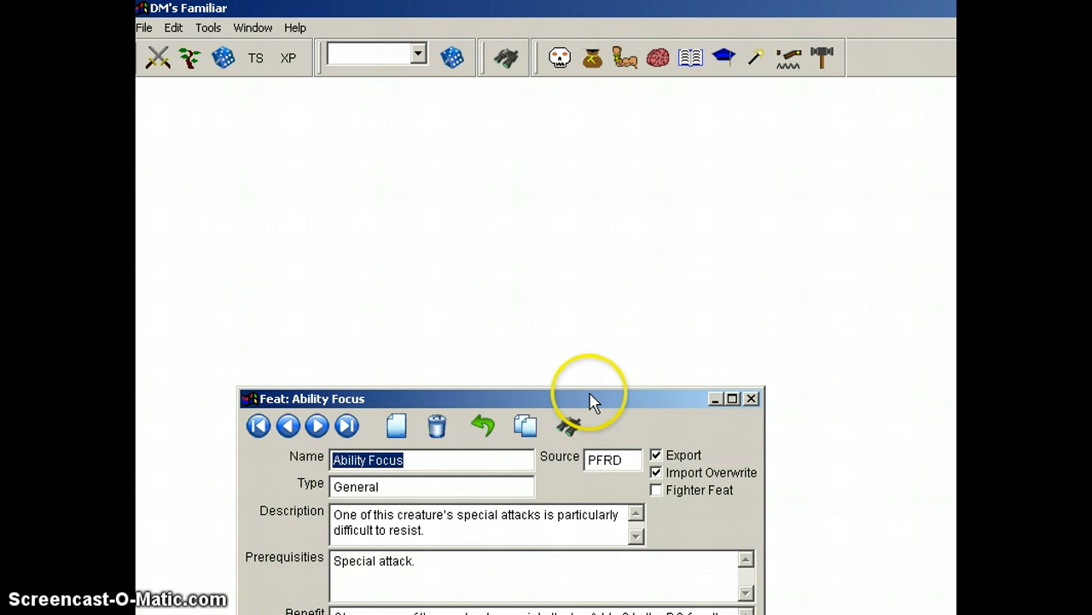
pyautogui.moveTo(590, 396); pyautogui.dragTo(536, 138)
pyautogui.click(936, 335)
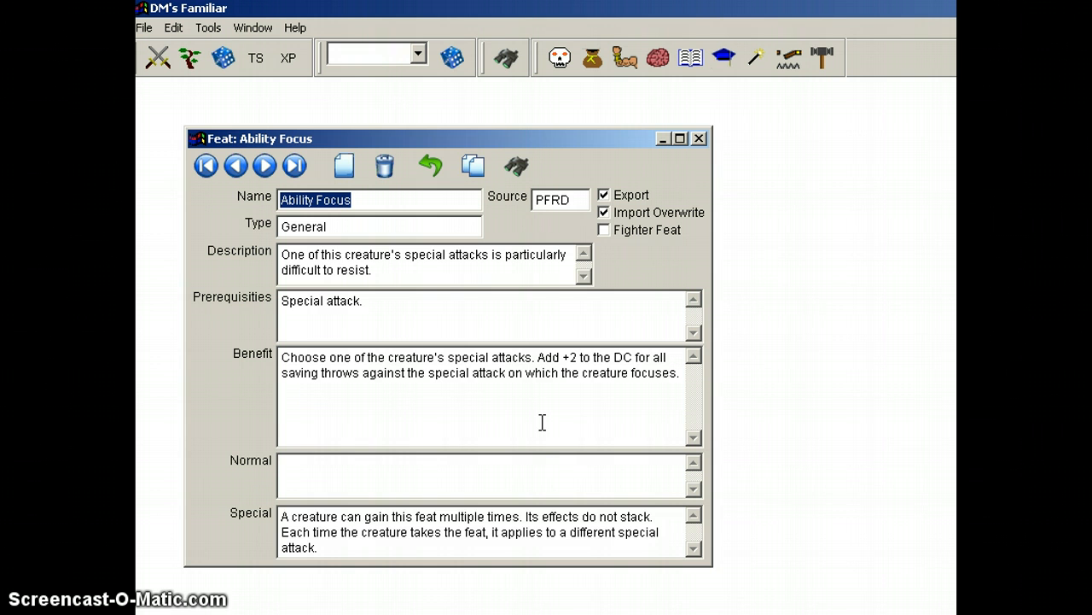
pyautogui.click(699, 138)
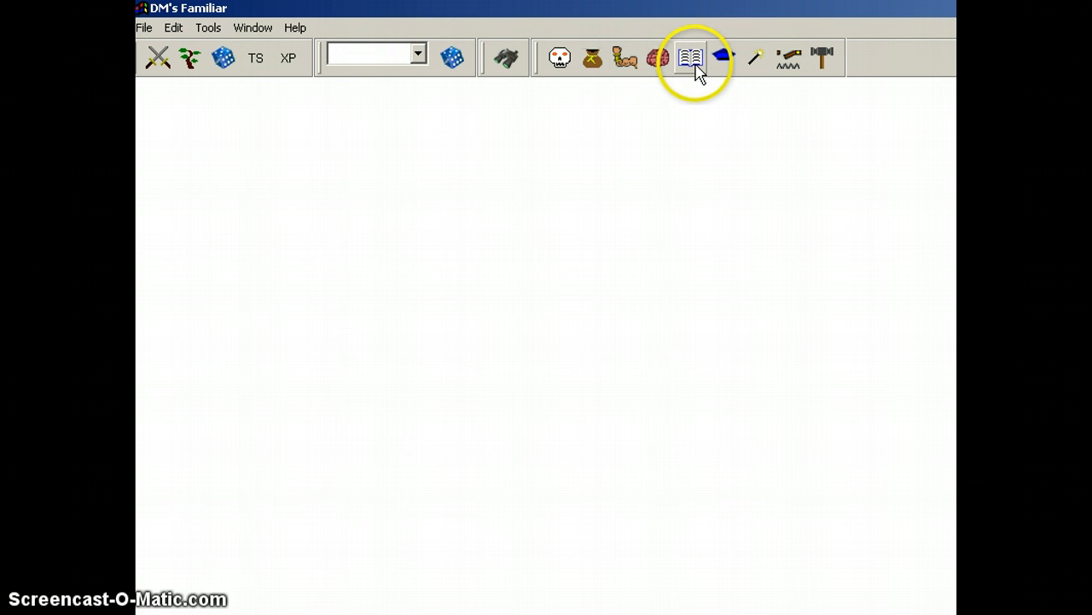
# Step: Open the Rules reference and resize and reposition its window so the whole Aberration Type rule form is visible
pyautogui.click(694, 60)
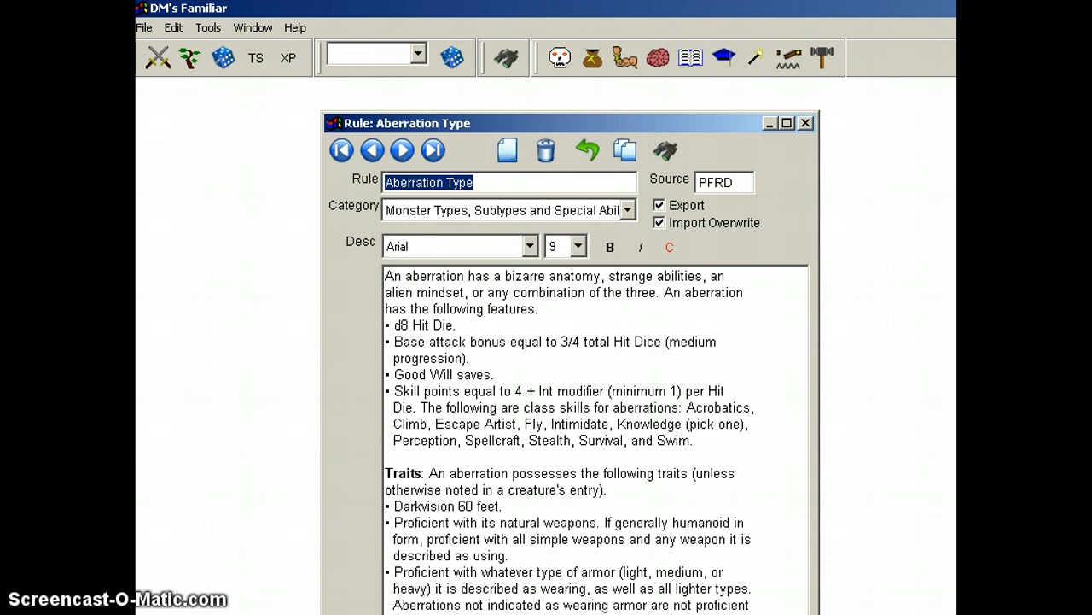
pyautogui.moveTo(818, 612); pyautogui.dragTo(911, 590)
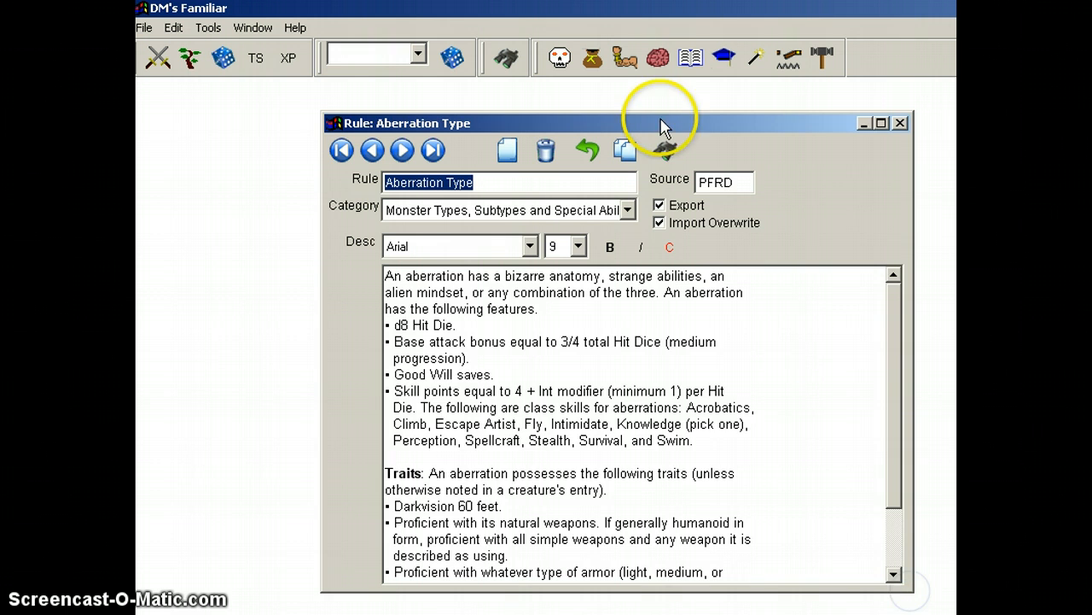
pyautogui.moveTo(664, 124); pyautogui.dragTo(626, 113)
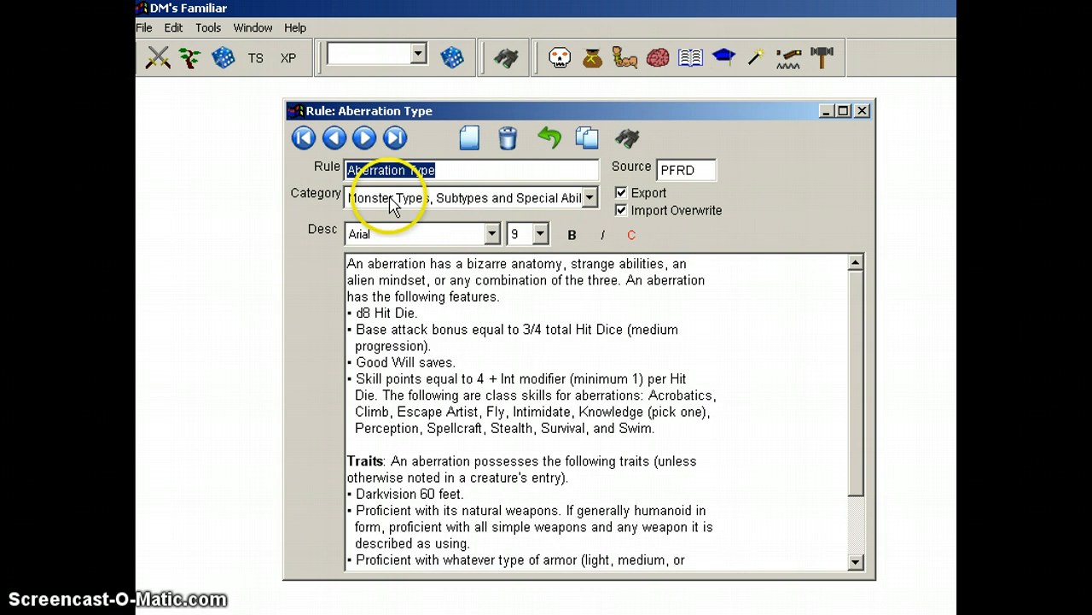
# Step: Examine the Rule Categories list from the Aberration Type rule, then close the list and the rule window
pyautogui.click(515, 203)
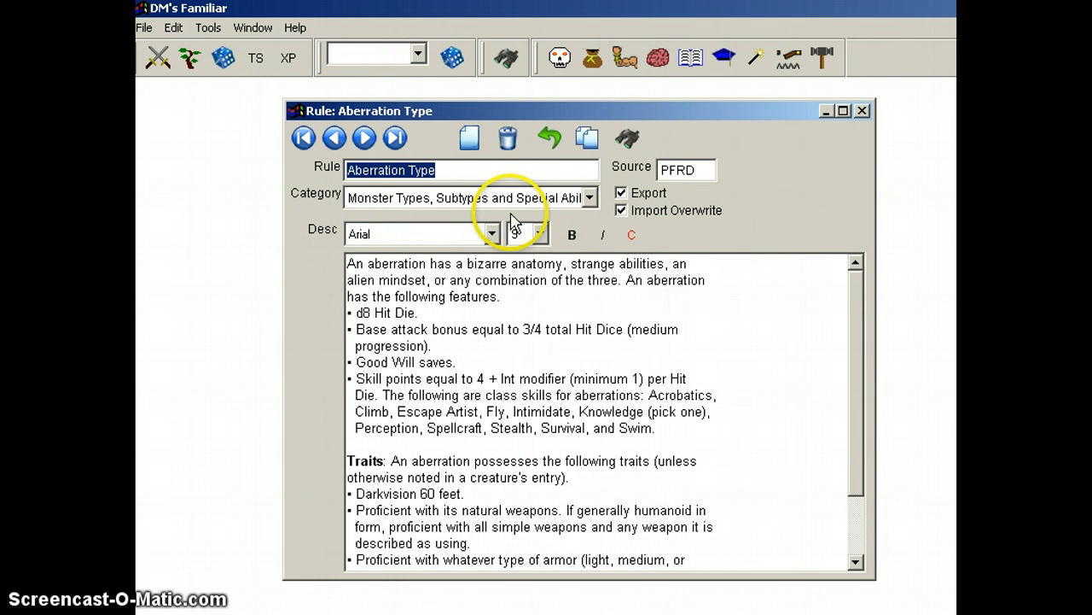
pyautogui.click(517, 203)
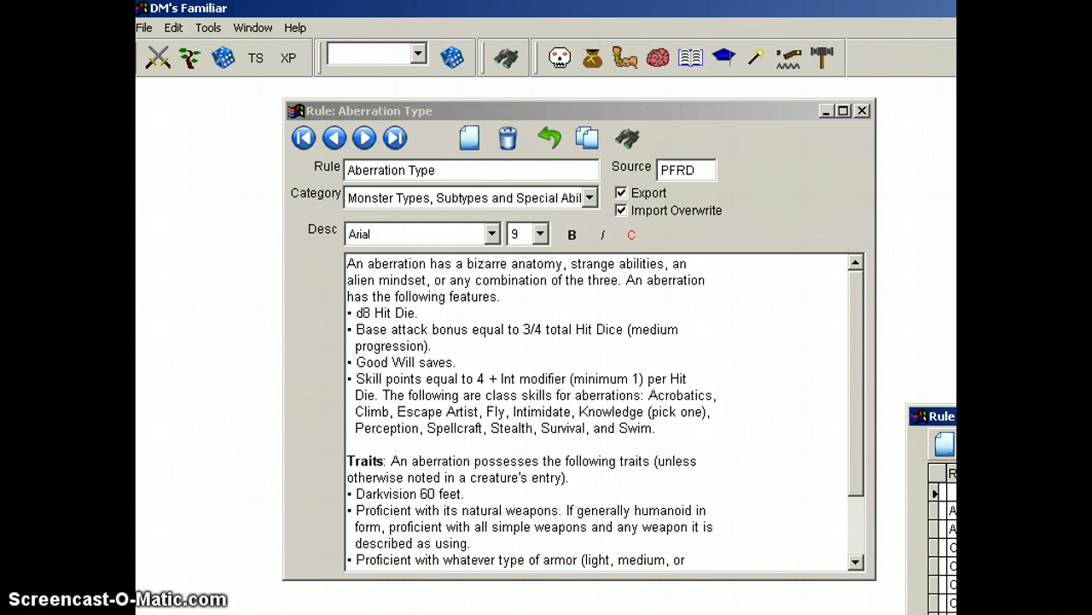
pyautogui.moveTo(943, 415); pyautogui.dragTo(715, 138)
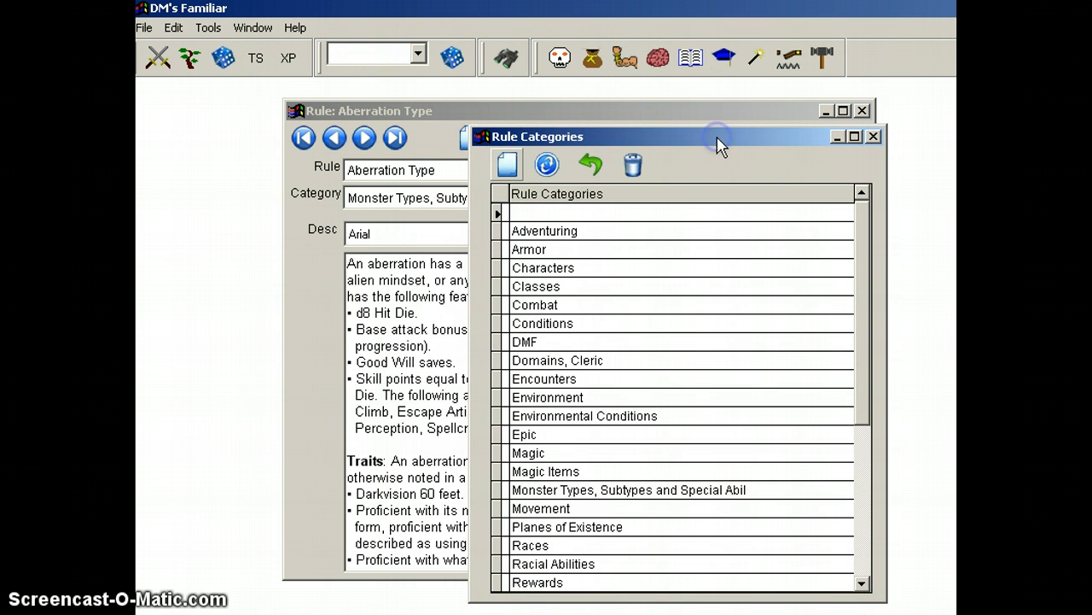
pyautogui.click(874, 137)
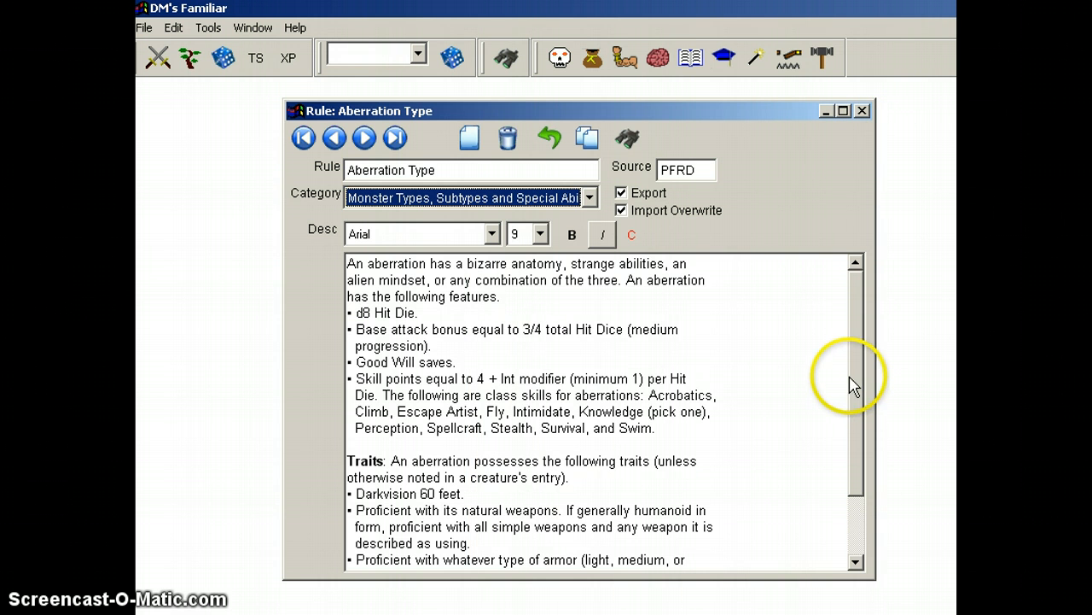
pyautogui.moveTo(853, 384); pyautogui.dragTo(856, 295)
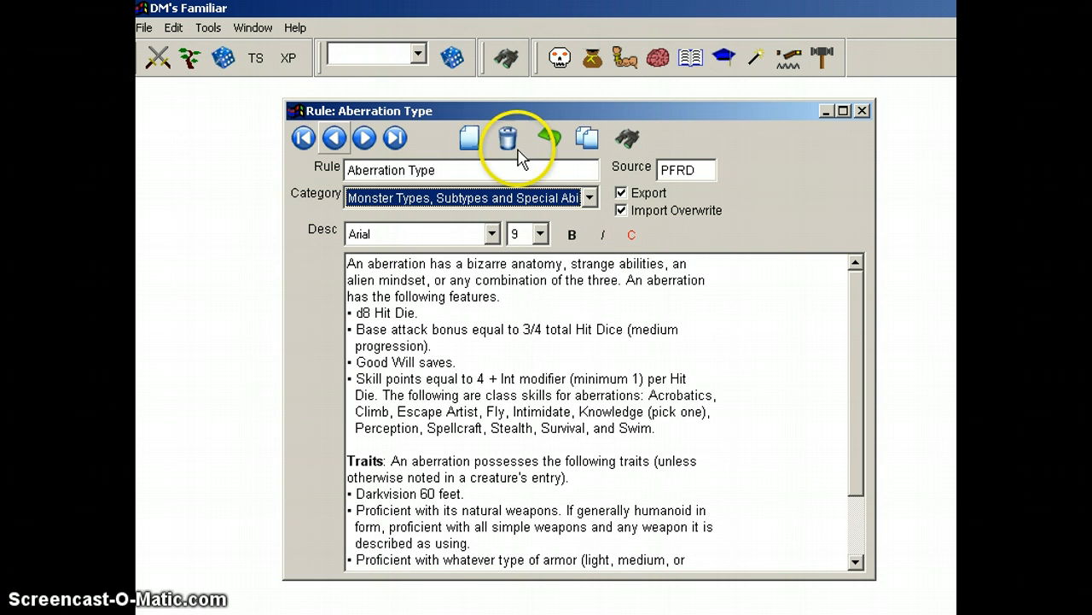
pyautogui.click(863, 112)
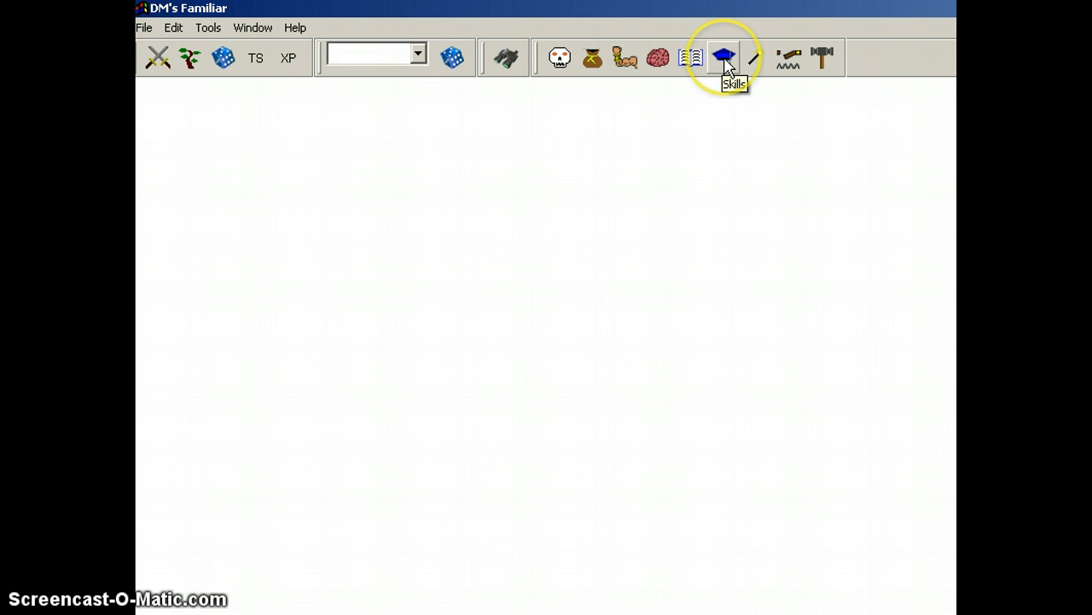
# Step: Open the Skills reference, move its window into view to examine the Acrobatics skill, and close it
pyautogui.click(725, 64)
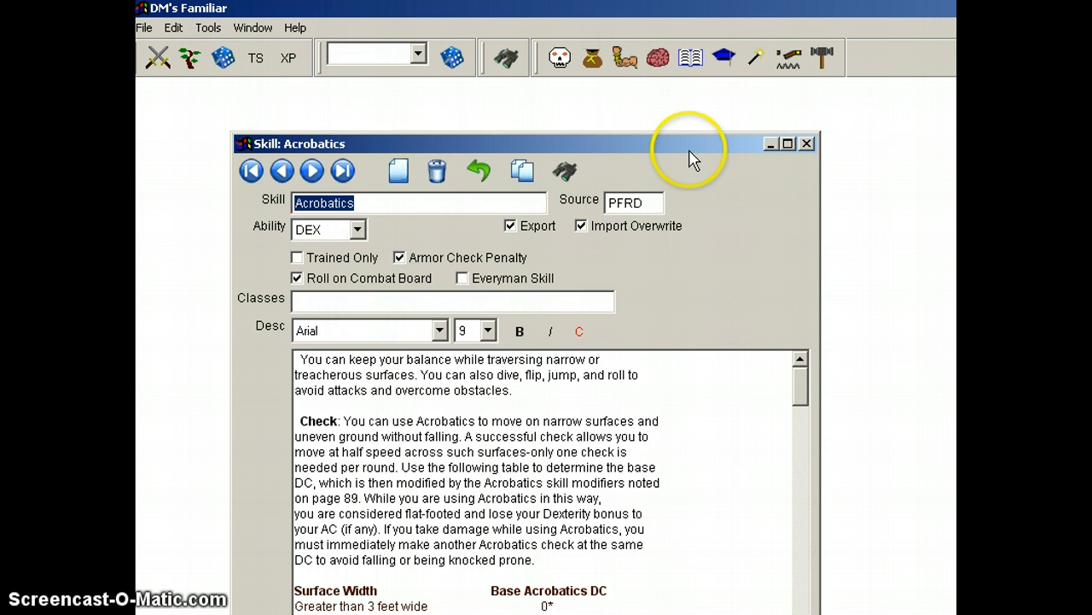
pyautogui.moveTo(690, 145); pyautogui.dragTo(671, 110)
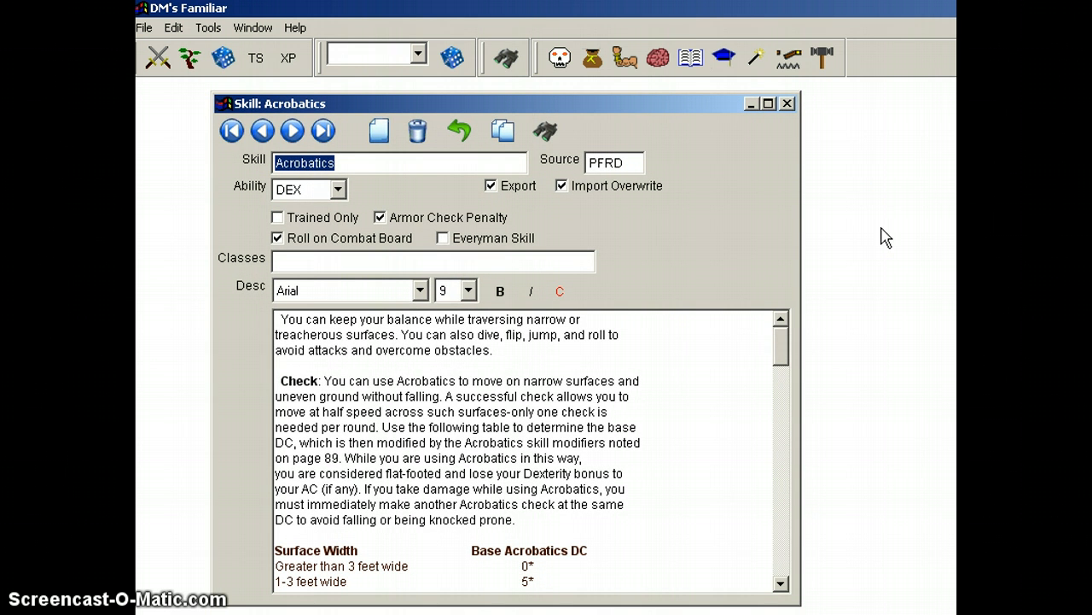
pyautogui.click(788, 104)
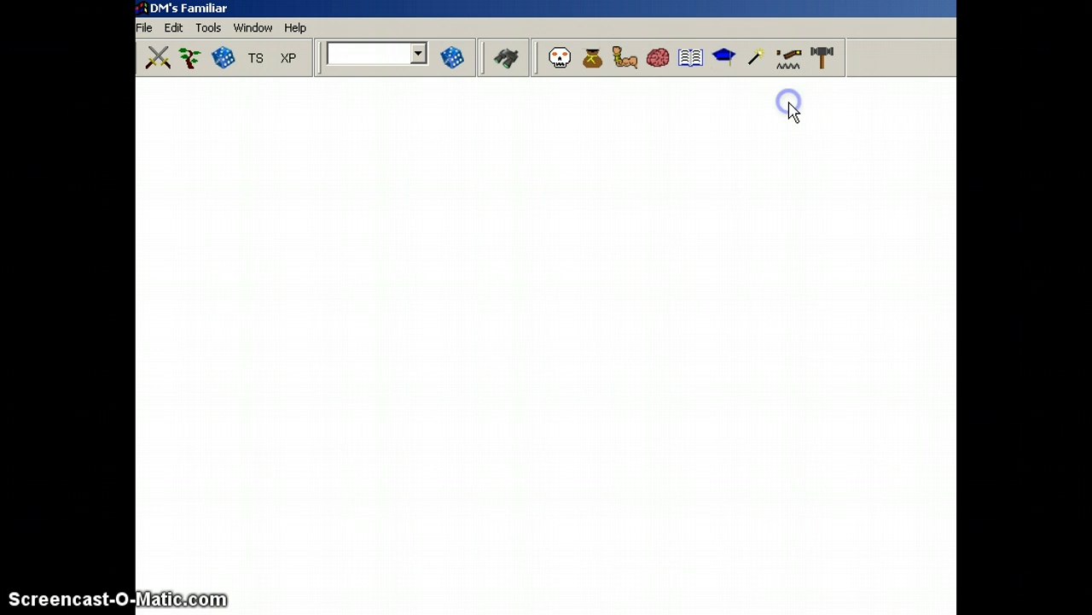
# Step: Open the Spells reference in full view, read the Acid Arrow spell's description and return to its main spell details
pyautogui.click(756, 60)
pyautogui.moveTo(687, 570); pyautogui.dragTo(645, 143)
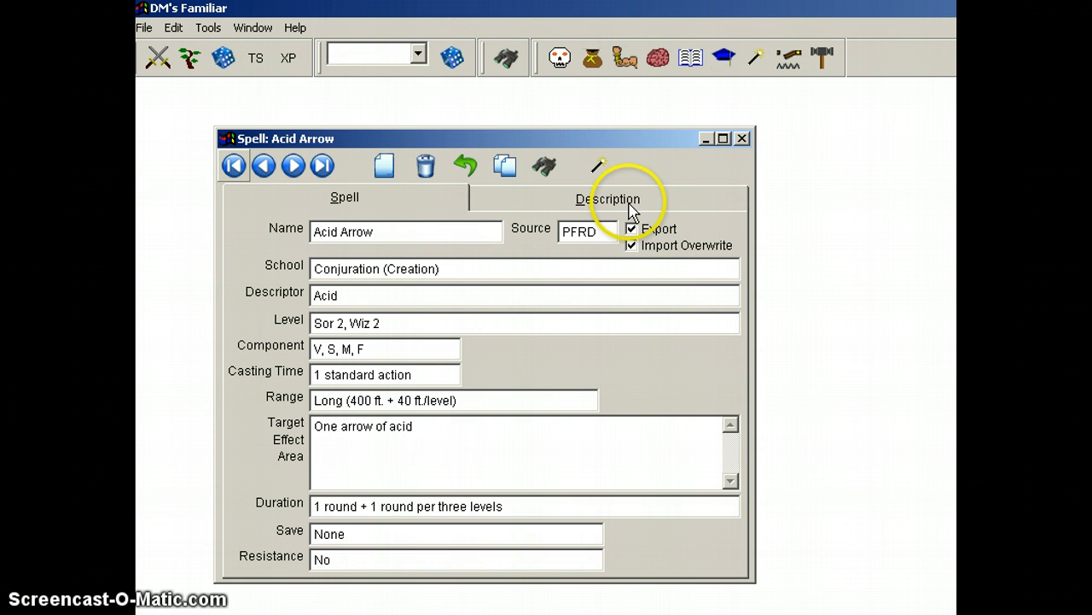
pyautogui.click(603, 207)
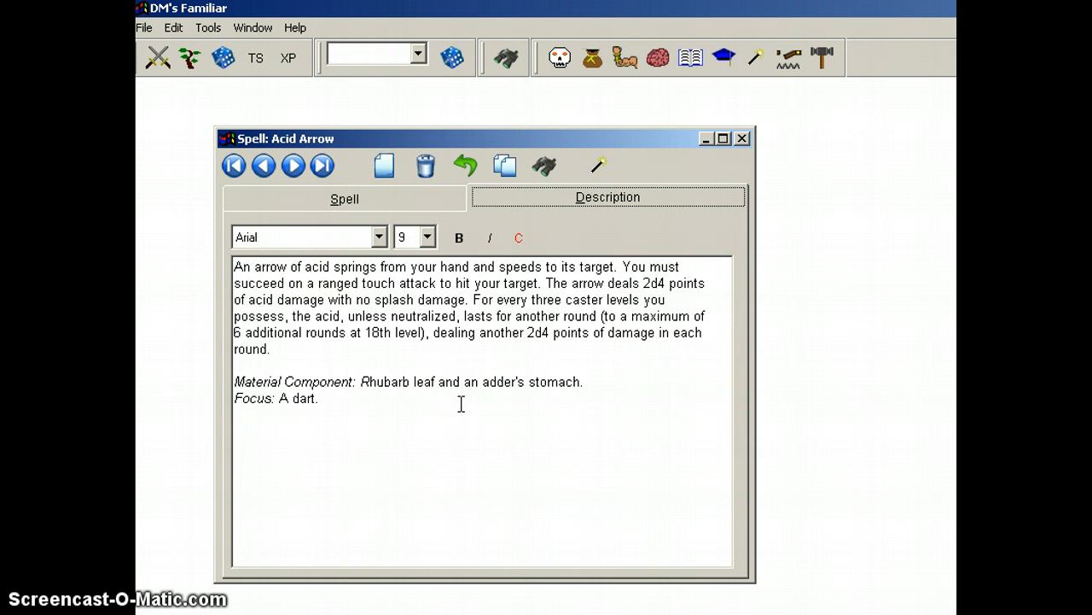
pyautogui.click(366, 207)
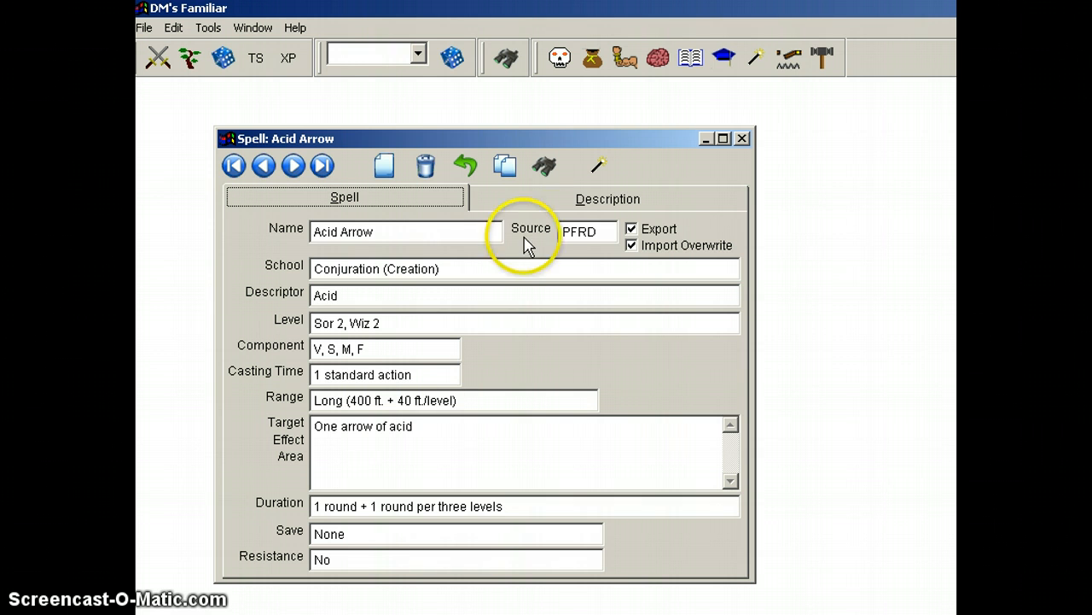
# Step: Open the casting form for Acid Arrow, enter Aaud Acid Arrow as the name, examine the duration fields and cancel the cast
pyautogui.click(601, 171)
pyautogui.click(600, 166)
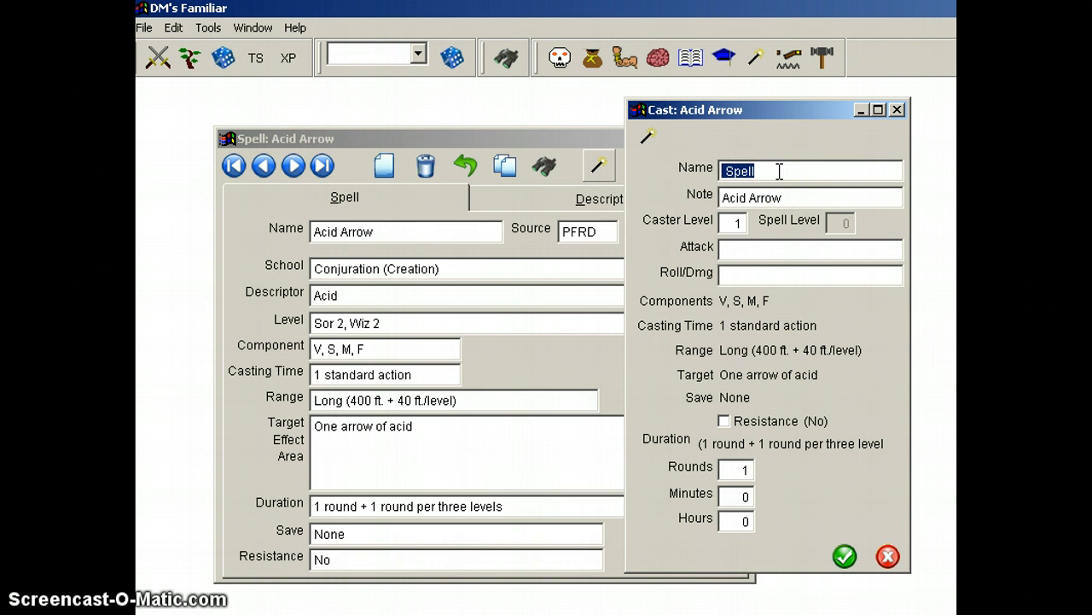
pyautogui.write('Aau')
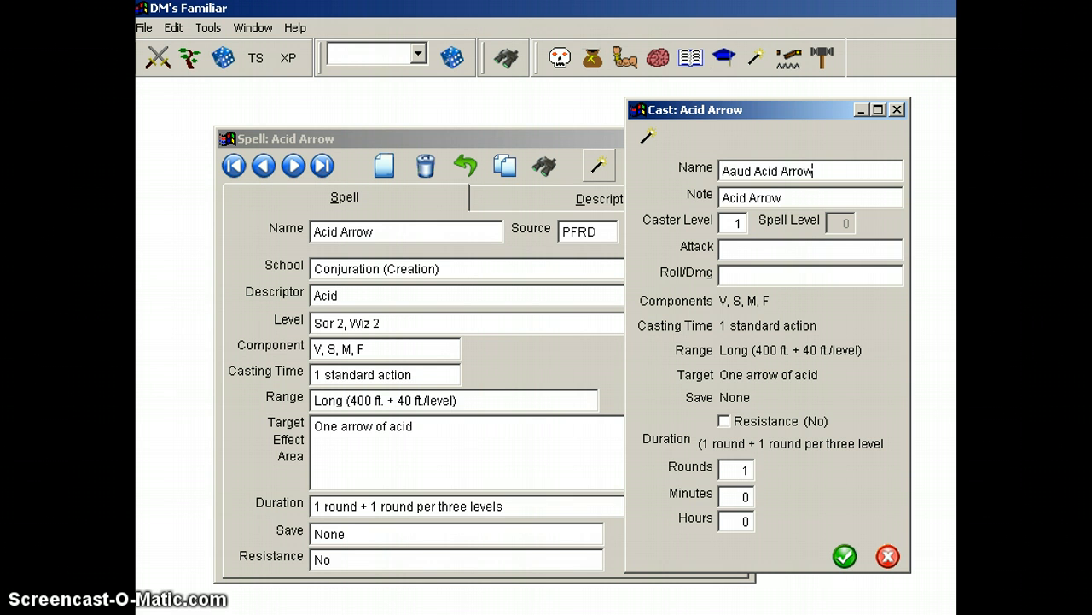
pyautogui.write('d Acid Arrow')
pyautogui.press('Tab')
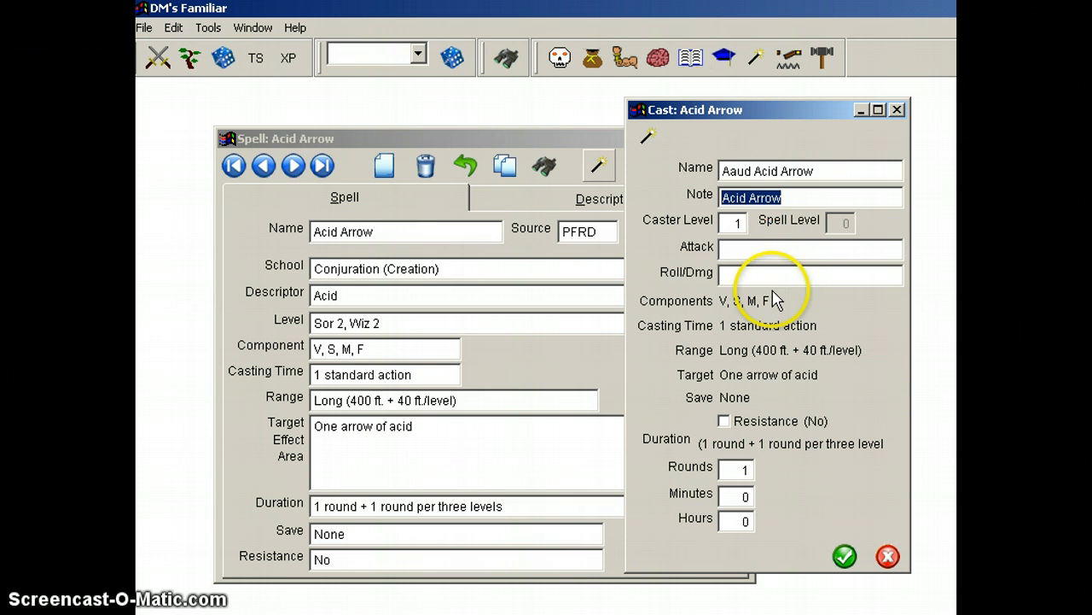
pyautogui.click(739, 469)
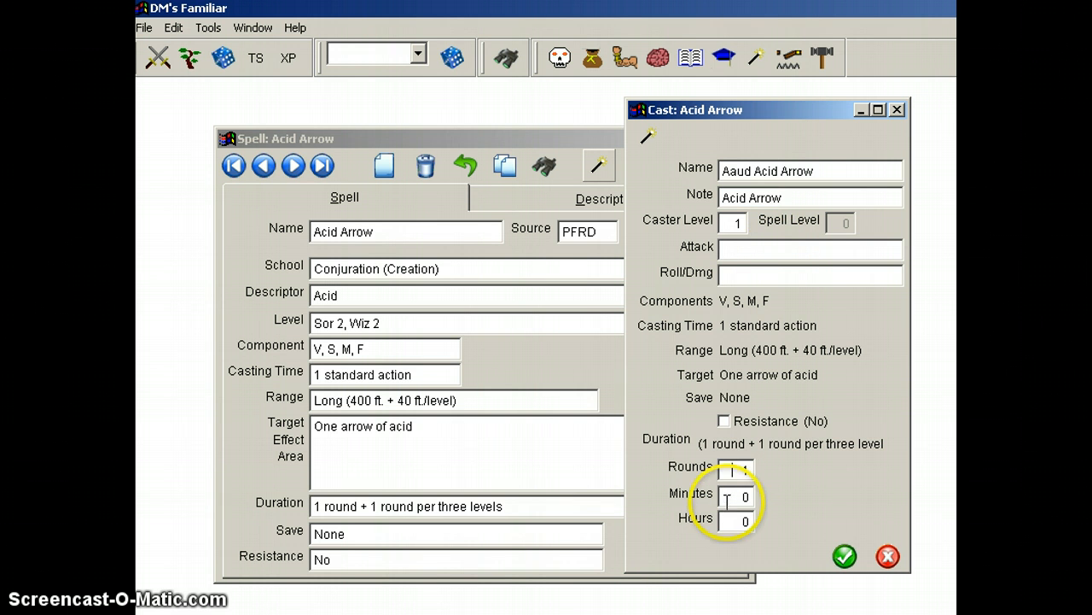
pyautogui.click(738, 523)
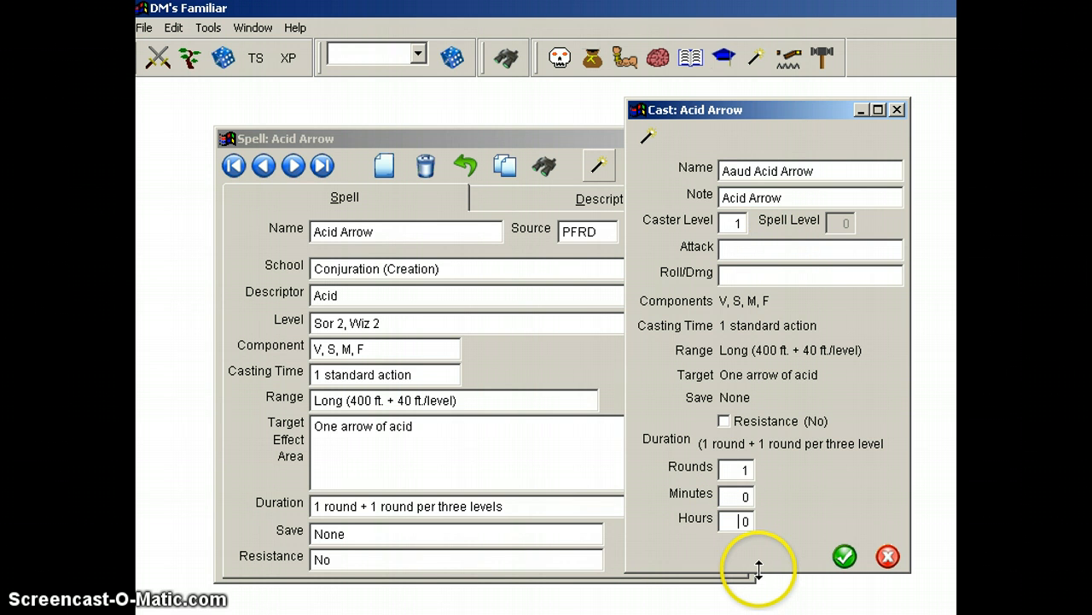
pyautogui.click(887, 558)
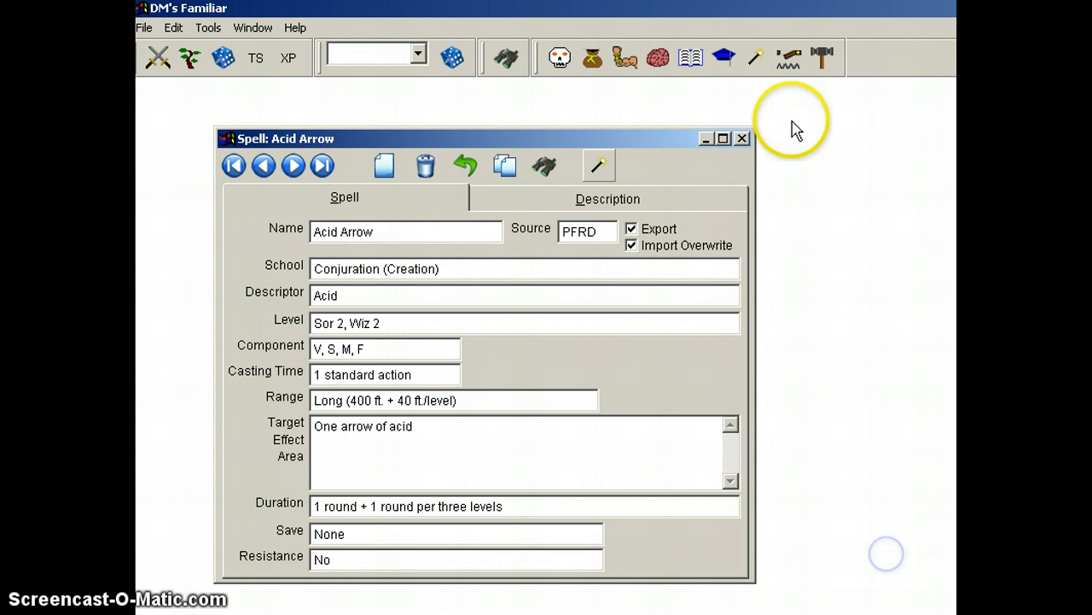
# Step: Close the spell window, open the Traps reference in full view to examine its form, and close it
pyautogui.click(743, 138)
pyautogui.click(787, 58)
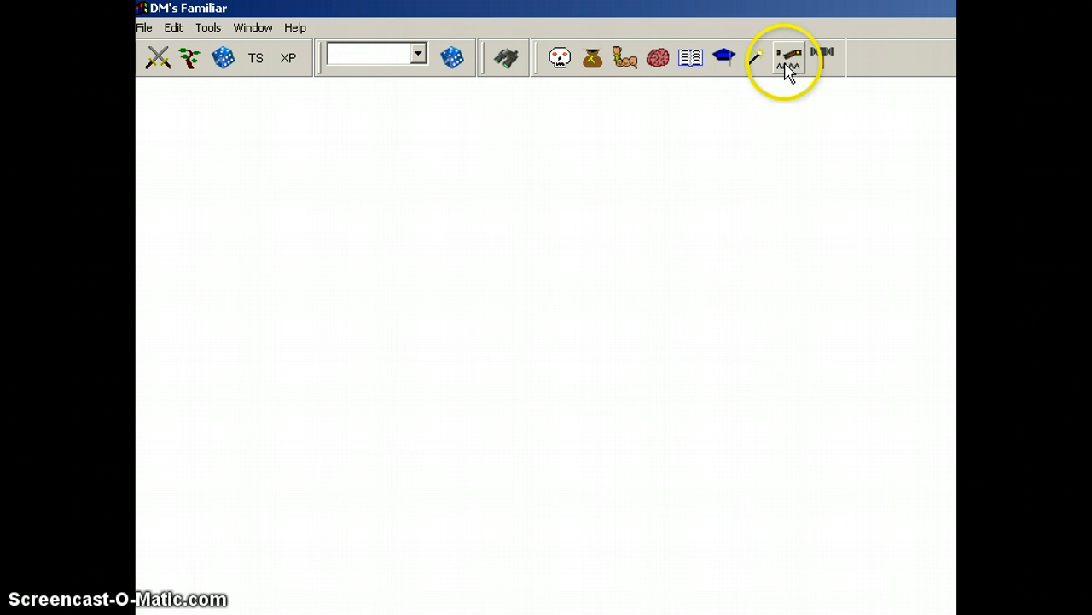
pyautogui.click(843, 373)
pyautogui.moveTo(846, 353); pyautogui.dragTo(516, 122)
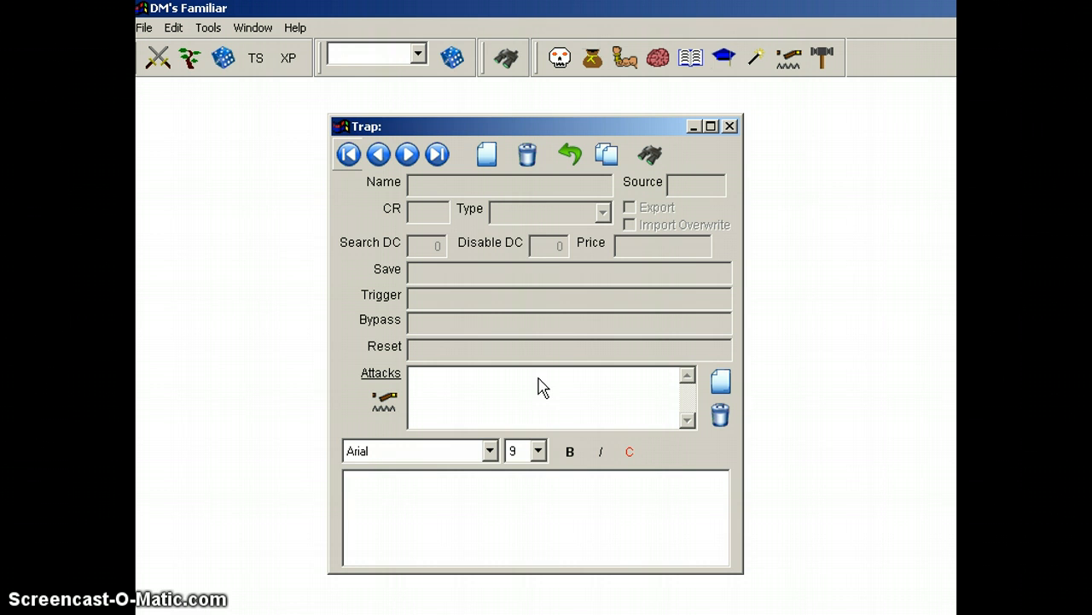
pyautogui.click(730, 126)
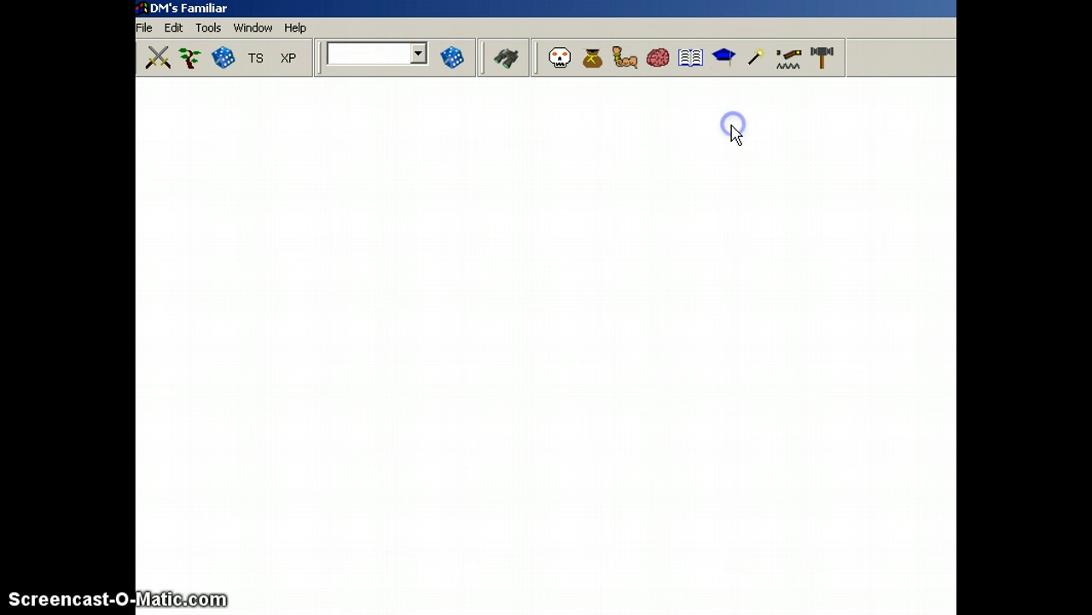
# Step: Open the Weapons reference, fit its window in view to examine the Assassin's Blade entry, and close it
pyautogui.click(825, 62)
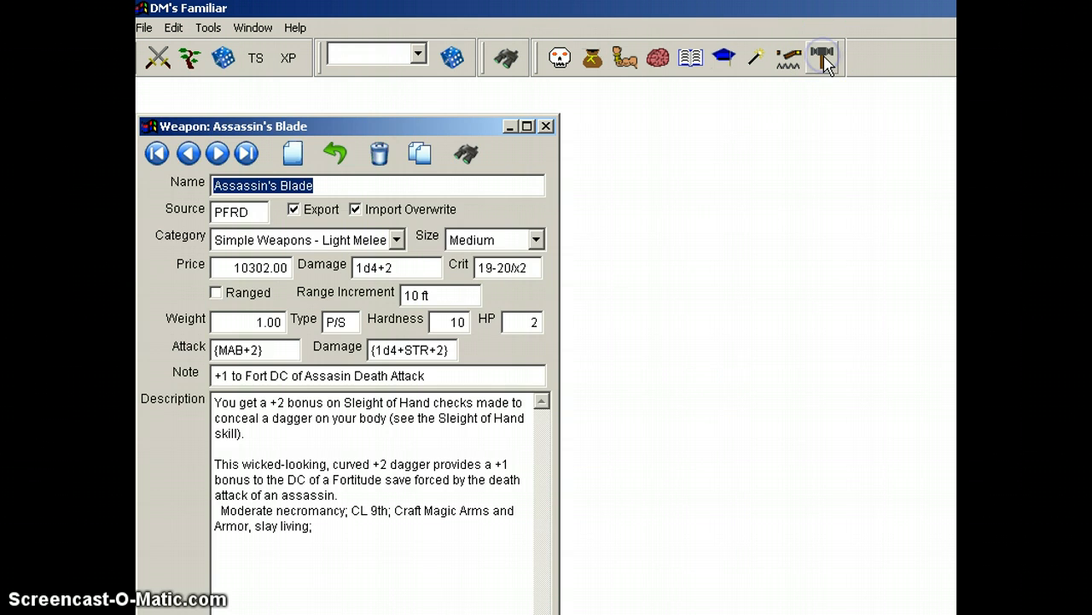
pyautogui.moveTo(416, 128); pyautogui.dragTo(511, 89)
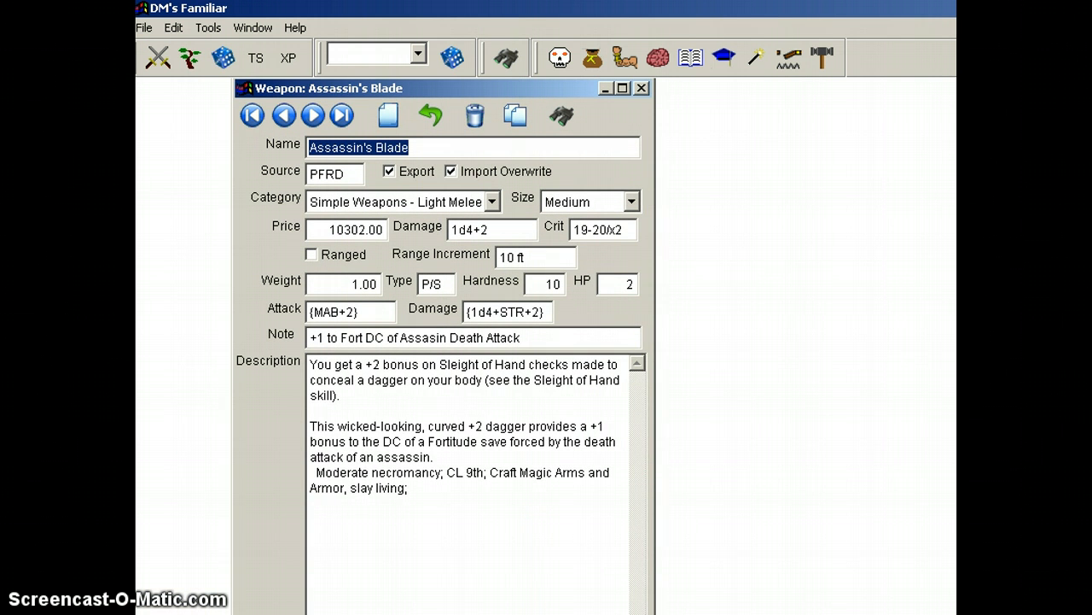
pyautogui.moveTo(654, 613); pyautogui.dragTo(708, 562)
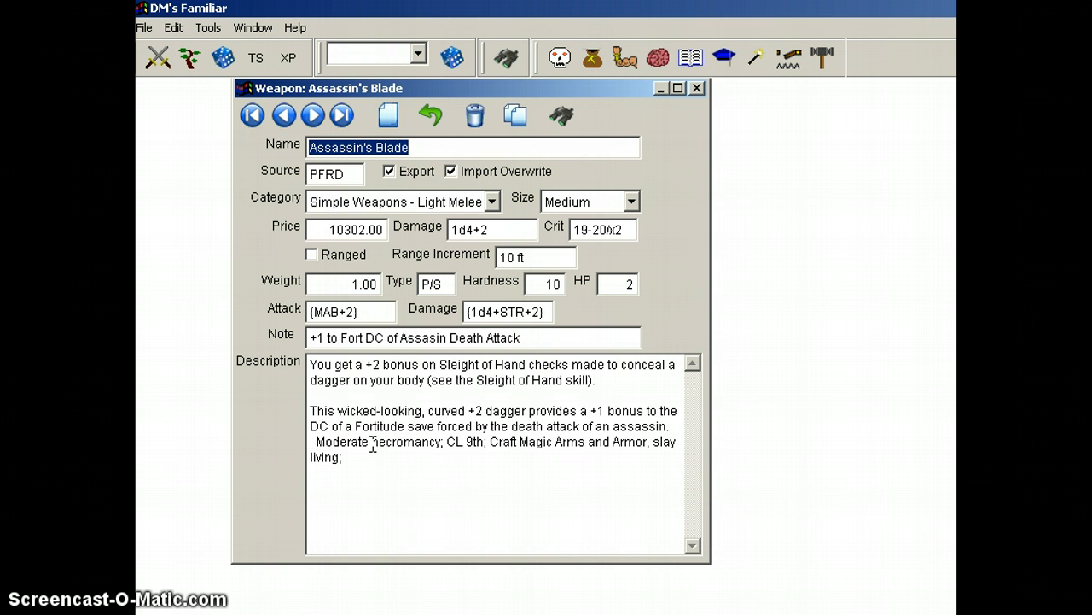
pyautogui.moveTo(434, 86); pyautogui.dragTo(385, 105)
pyautogui.click(453, 203)
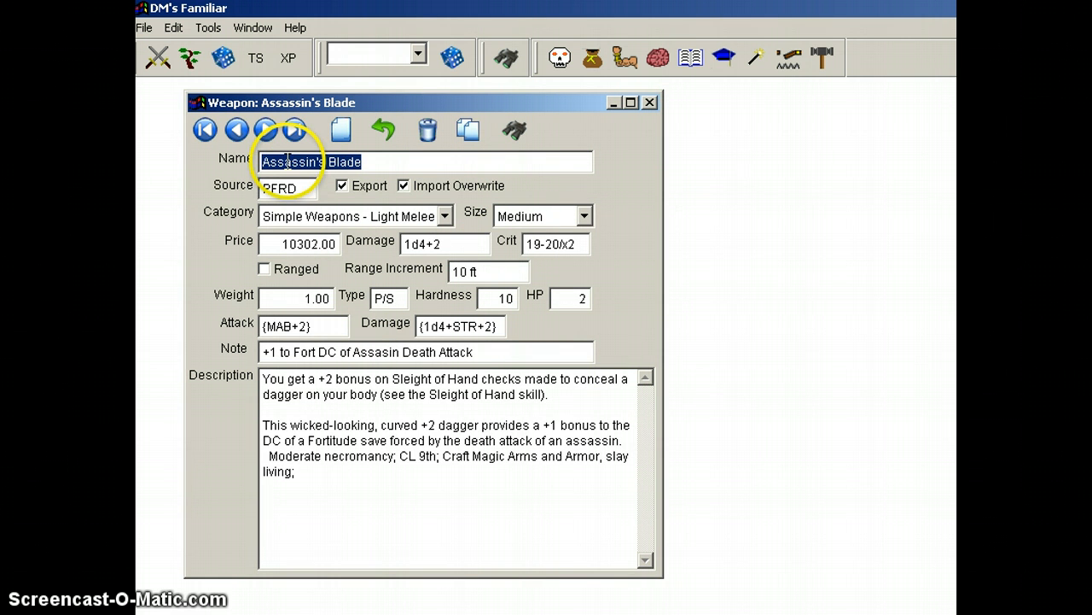
pyautogui.moveTo(288, 161); pyautogui.dragTo(349, 168)
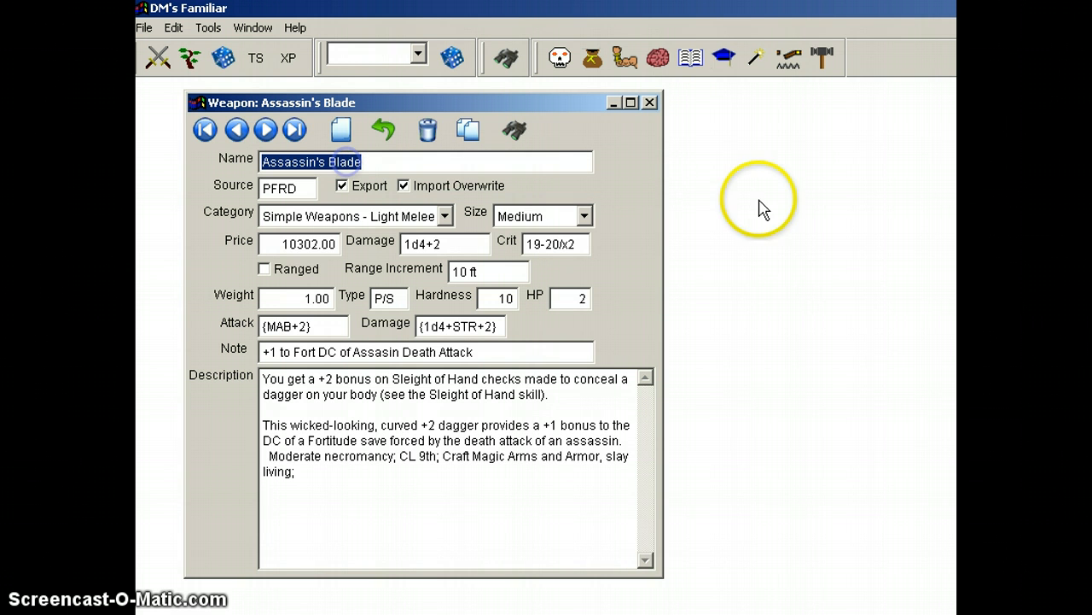
pyautogui.click(650, 104)
# Step: Open the Creatures reference, bring its window fully into view and examine the Aasimar's main and special details
pyautogui.click(560, 60)
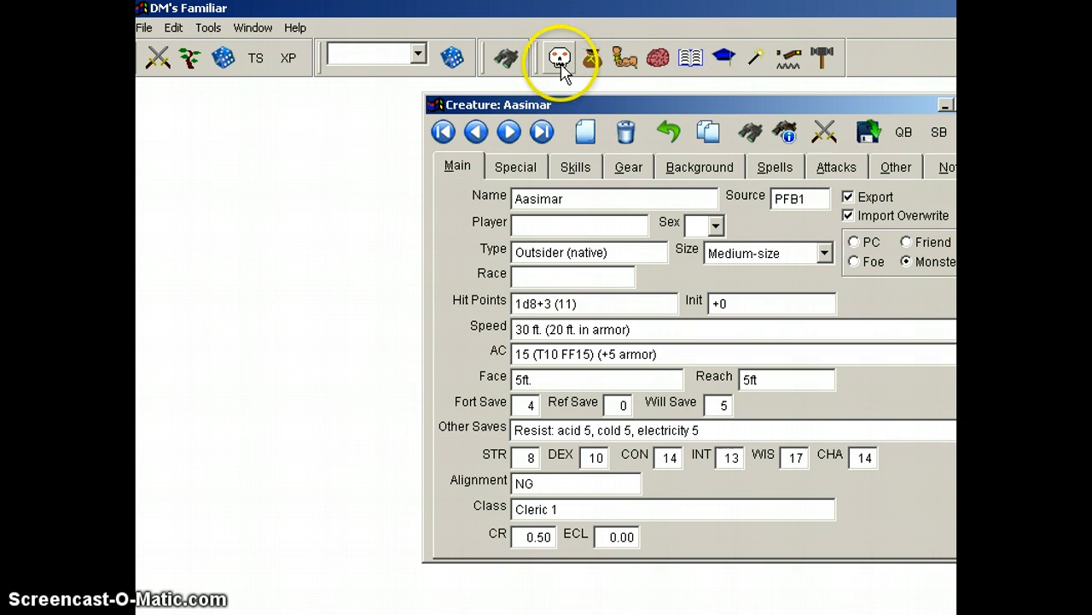
pyautogui.moveTo(725, 110); pyautogui.dragTo(488, 110)
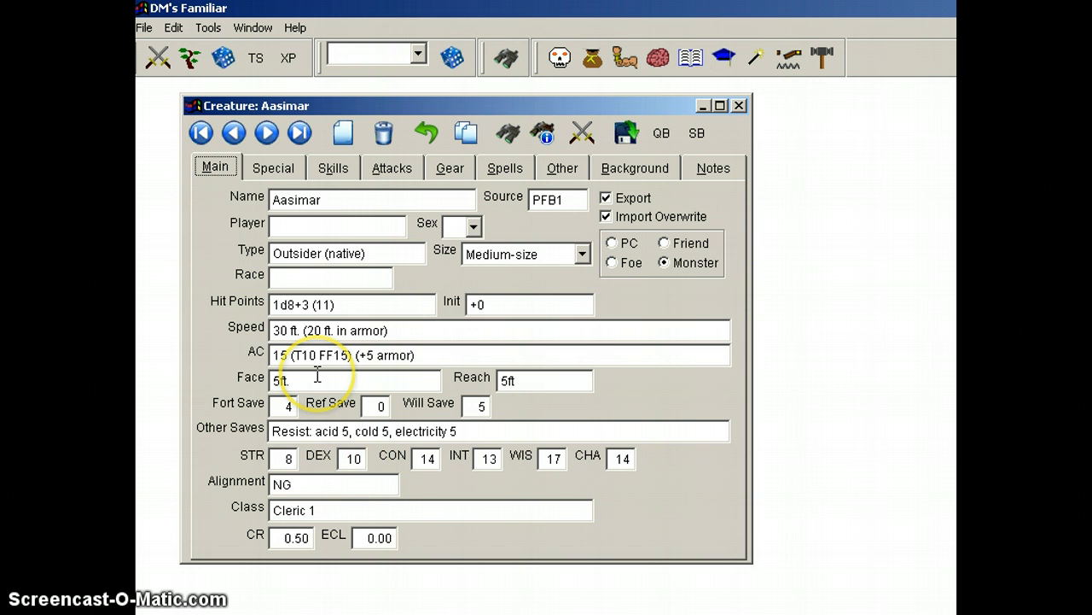
pyautogui.click(275, 170)
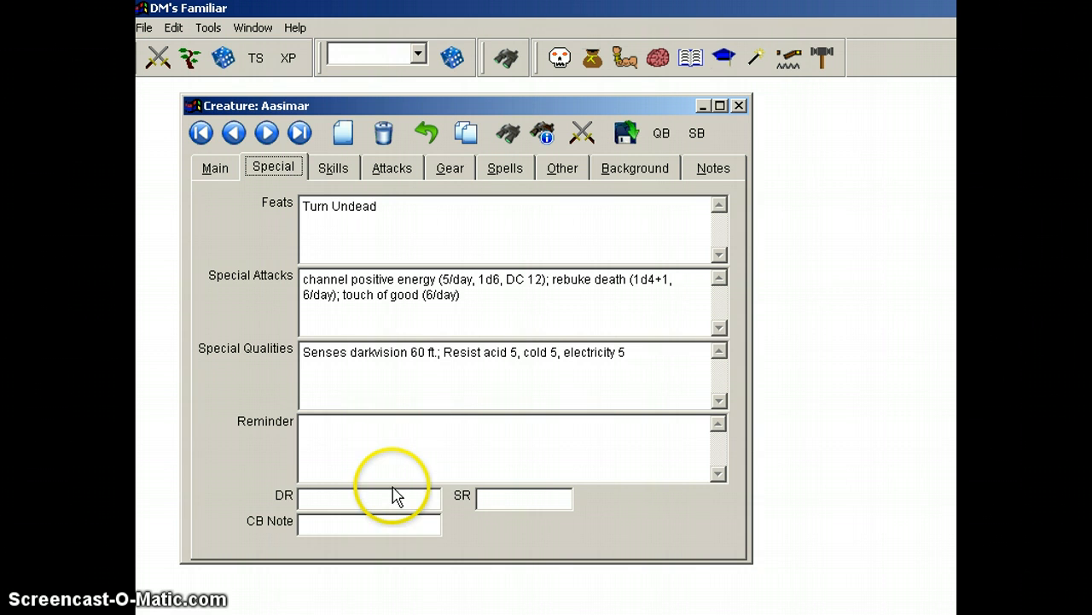
pyautogui.click(368, 434)
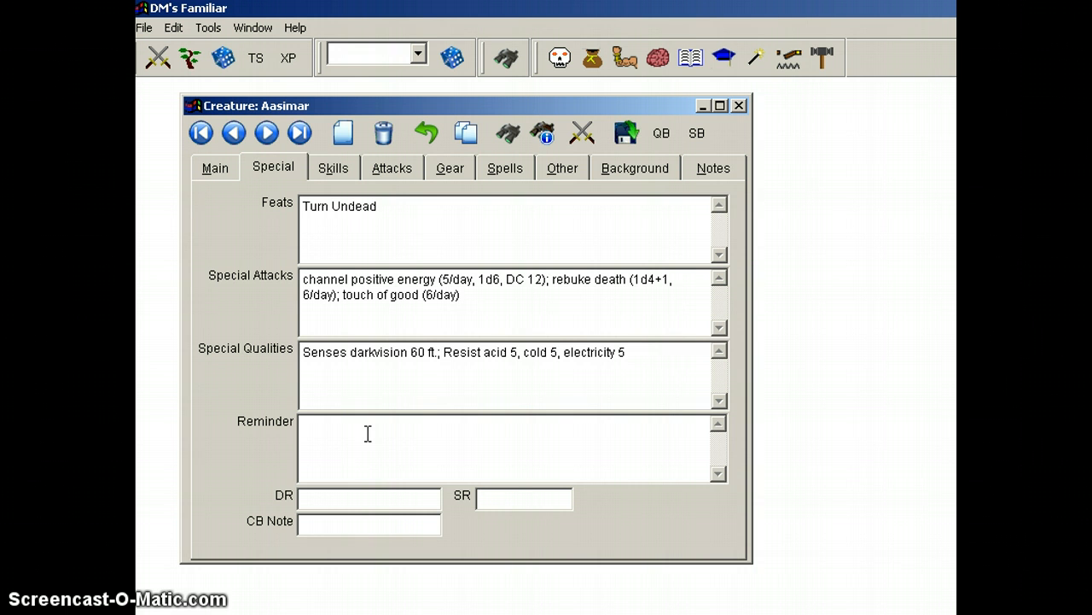
# Step: Examine the Aasimar's skills and the details of its heavy mace melee attack
pyautogui.click(333, 168)
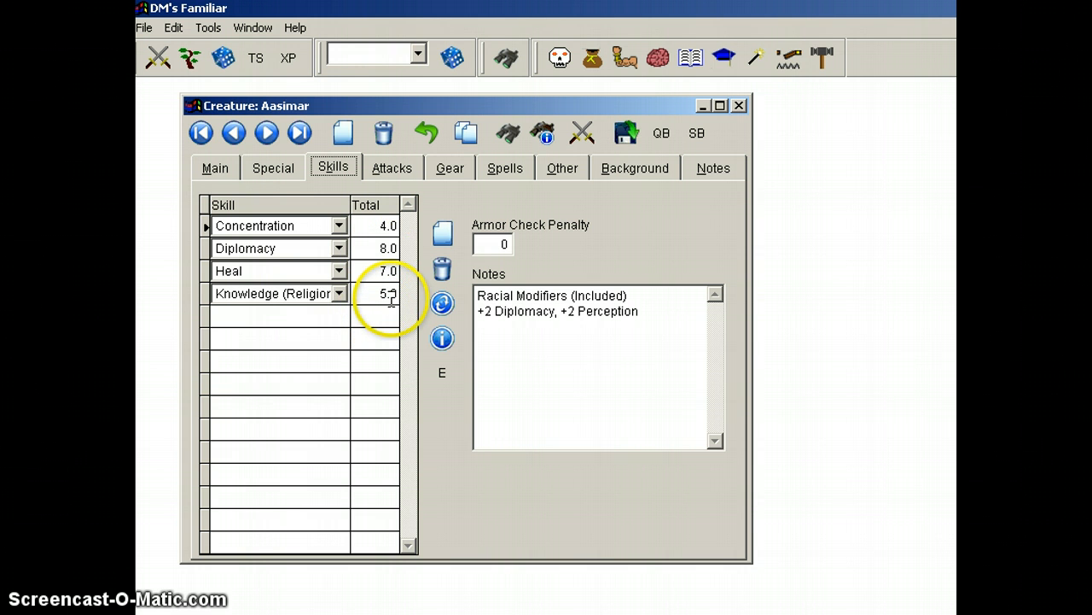
pyautogui.click(391, 168)
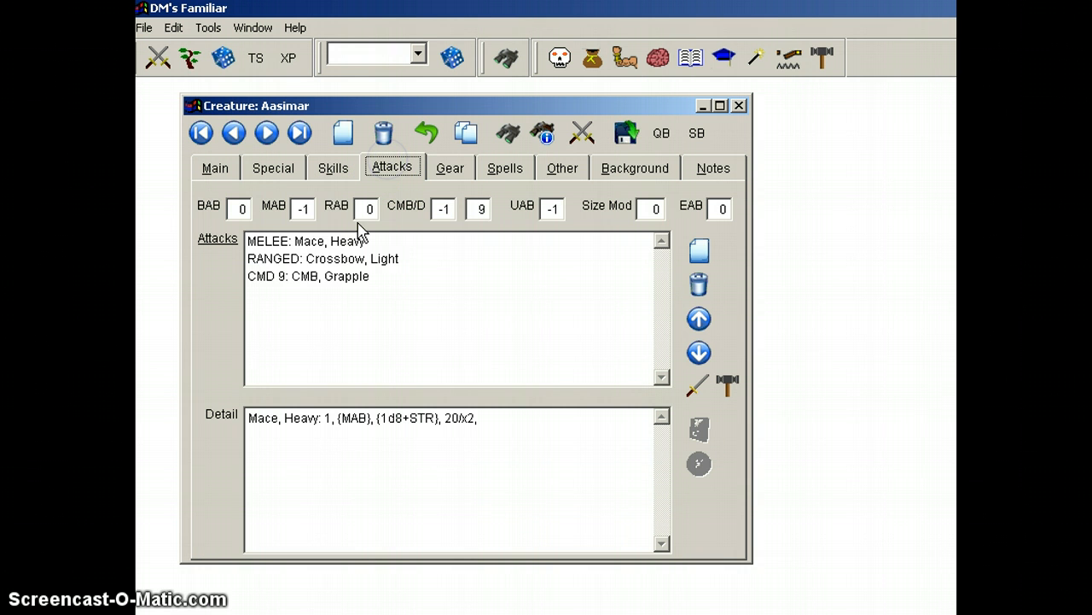
pyautogui.click(320, 242)
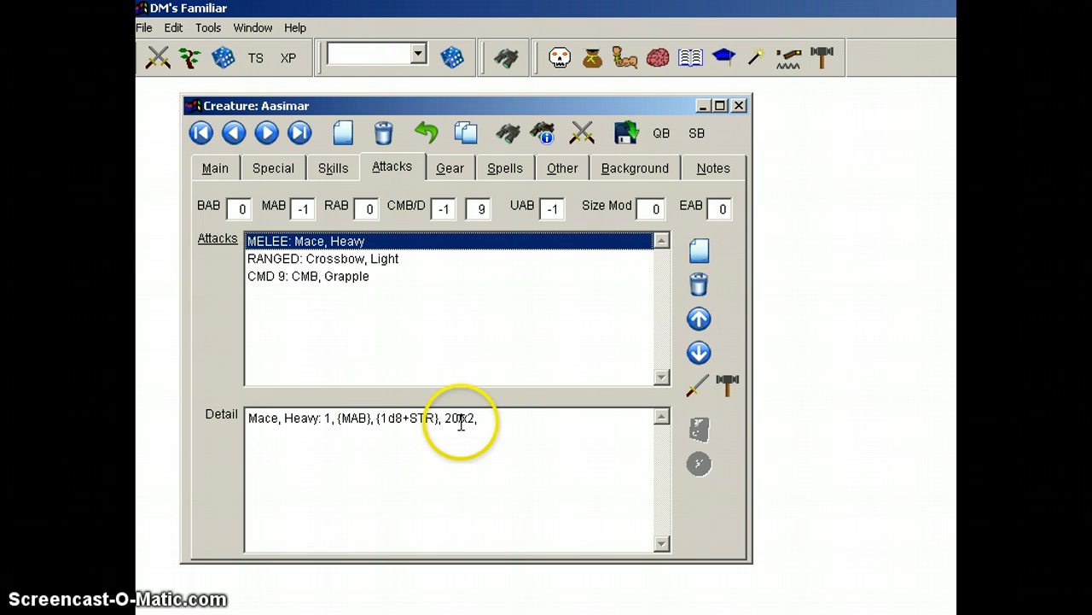
# Step: Review the Aasimar's gear, spells, other details, background and notes
pyautogui.click(447, 170)
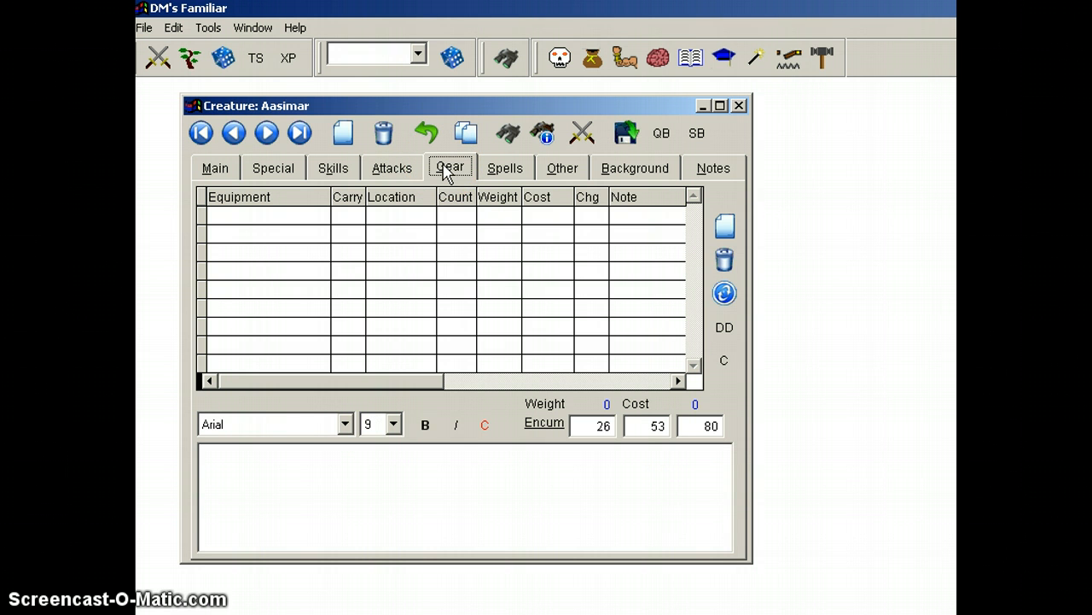
pyautogui.click(505, 169)
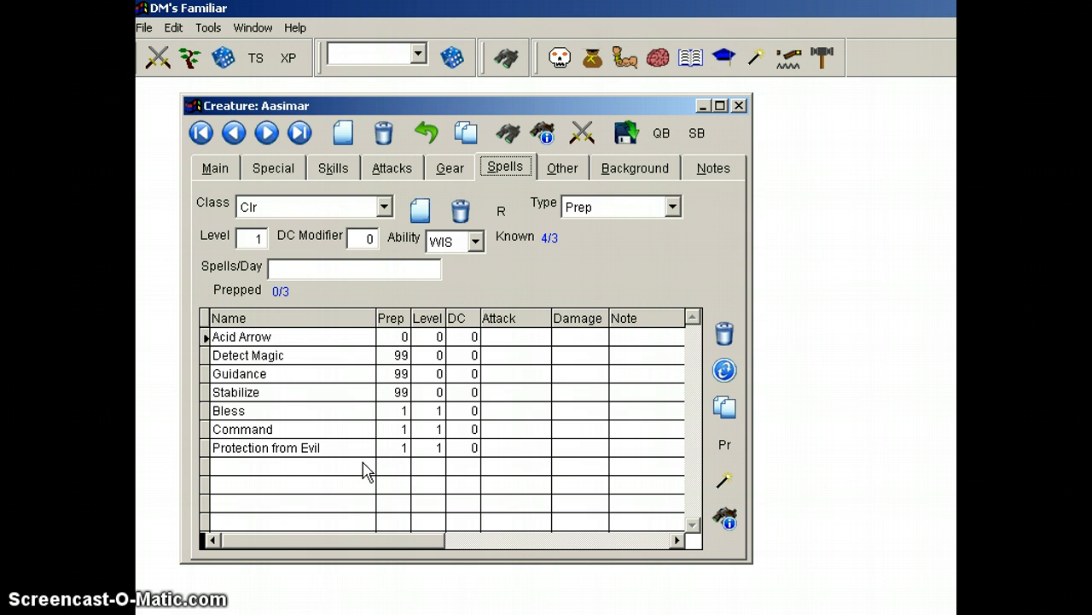
pyautogui.click(563, 168)
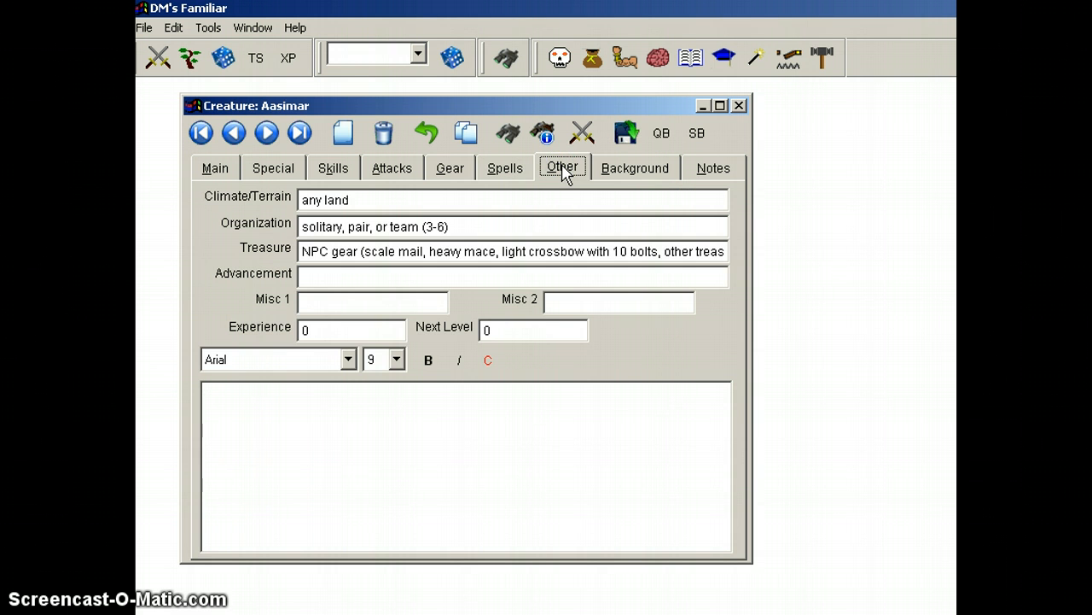
pyautogui.click(640, 169)
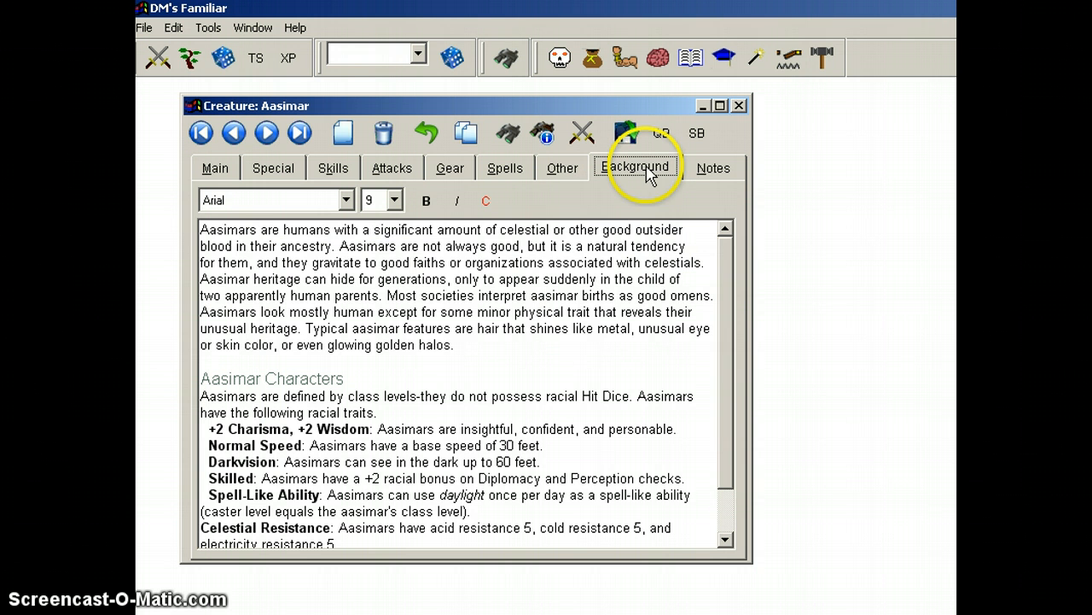
pyautogui.click(714, 168)
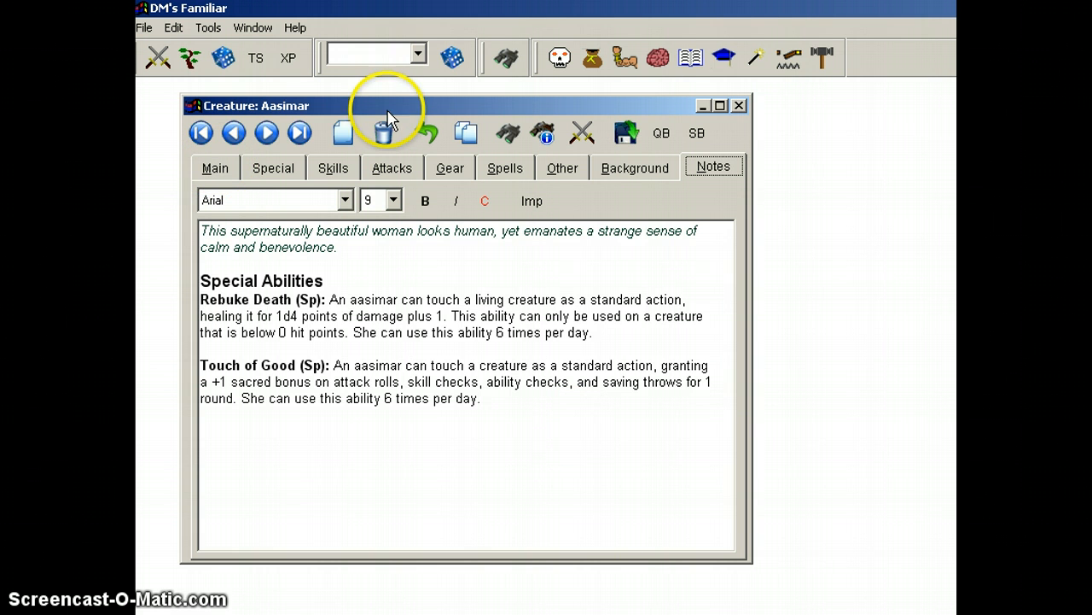
# Step: Return to the Aasimar's main details and create a new blank creature record
pyautogui.moveTo(378, 110); pyautogui.dragTo(354, 105)
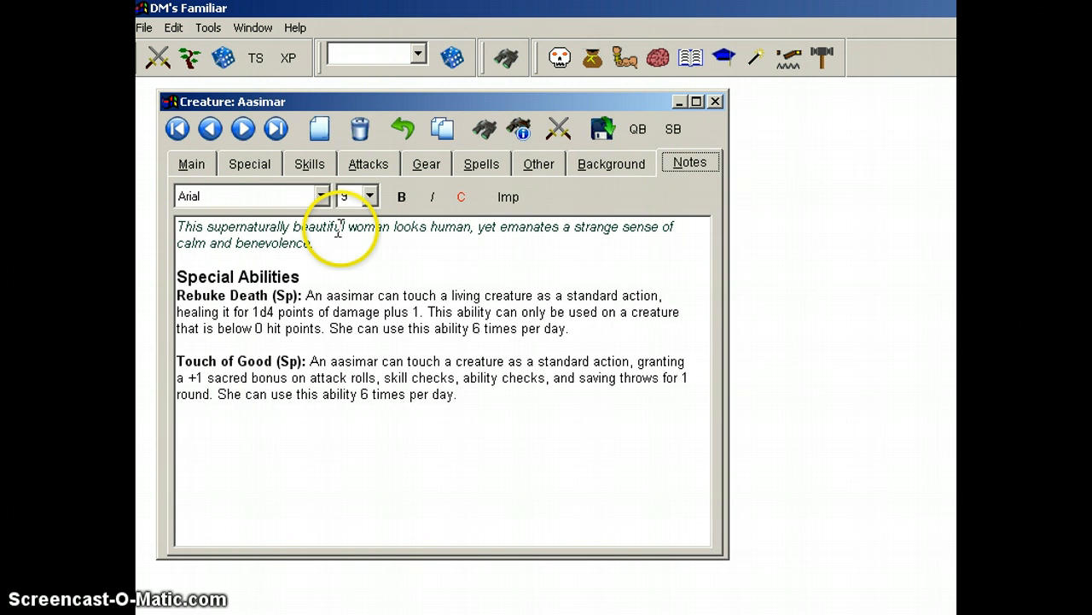
pyautogui.click(193, 164)
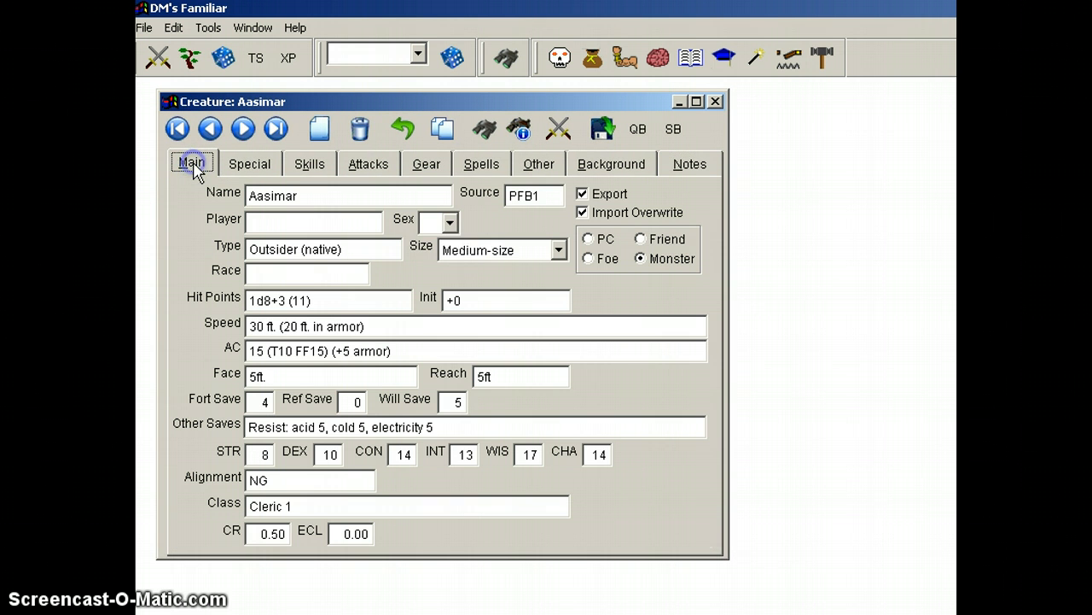
pyautogui.click(319, 130)
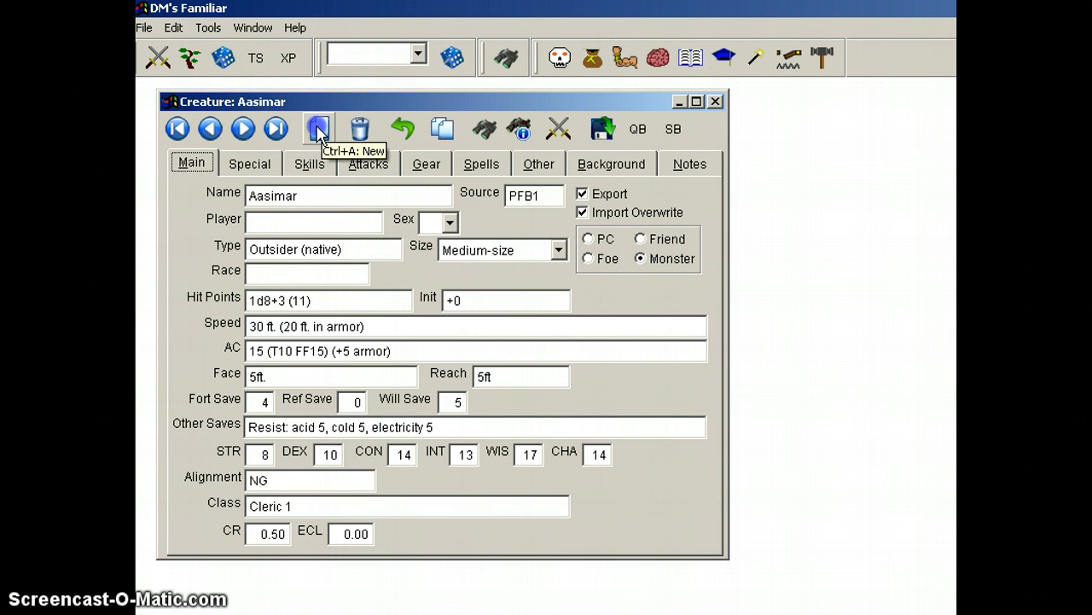
pyautogui.click(356, 248)
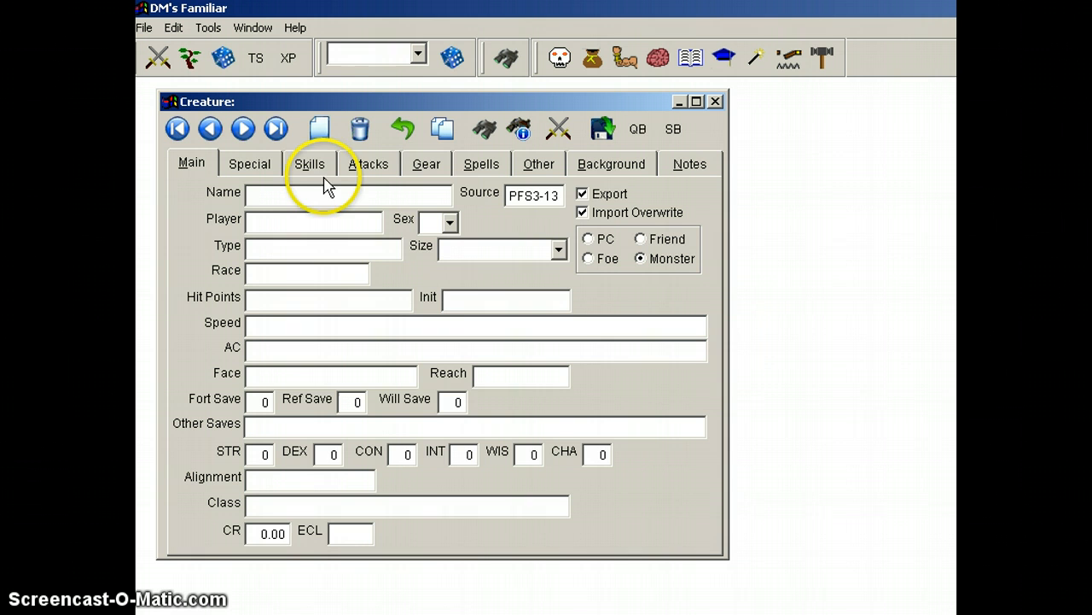
# Step: Add Acid (flask) from the Equipment reference to the new creature's gear
pyautogui.click(426, 166)
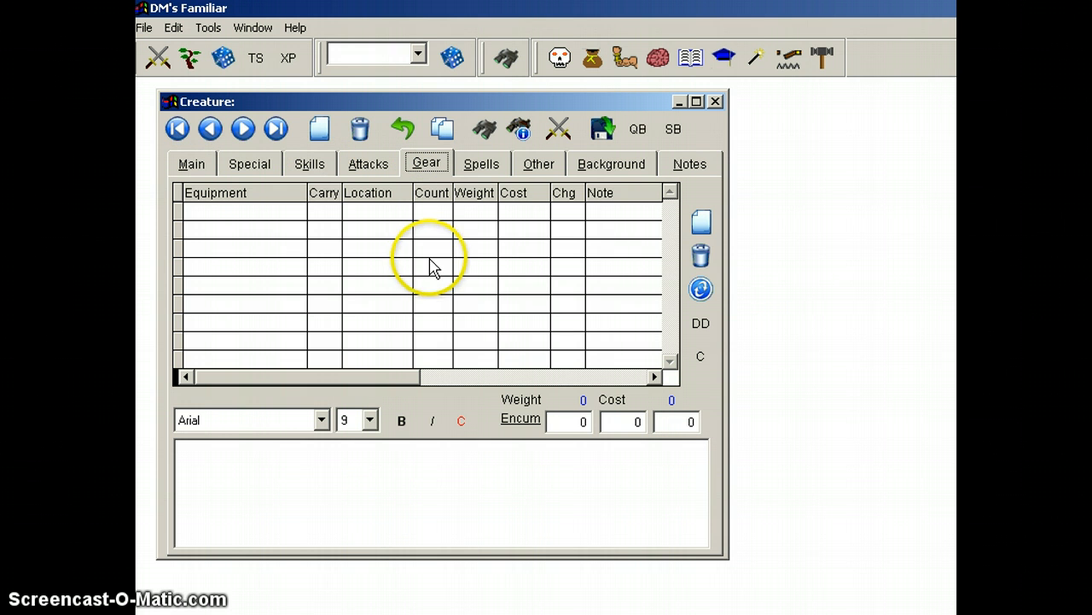
pyautogui.click(592, 60)
pyautogui.moveTo(575, 116); pyautogui.dragTo(858, 139)
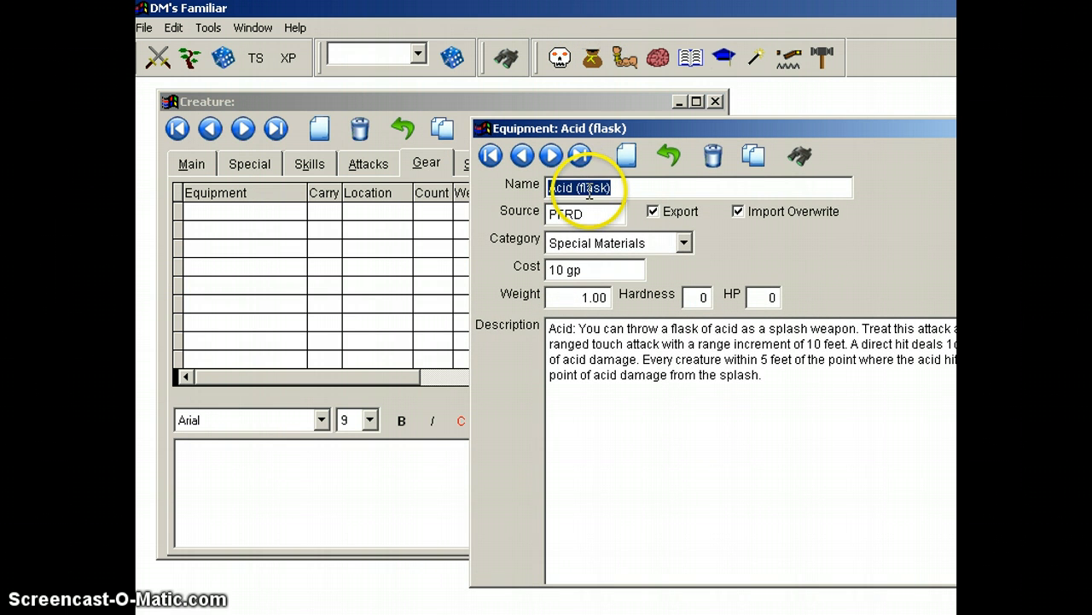
pyautogui.moveTo(589, 190); pyautogui.dragTo(265, 239)
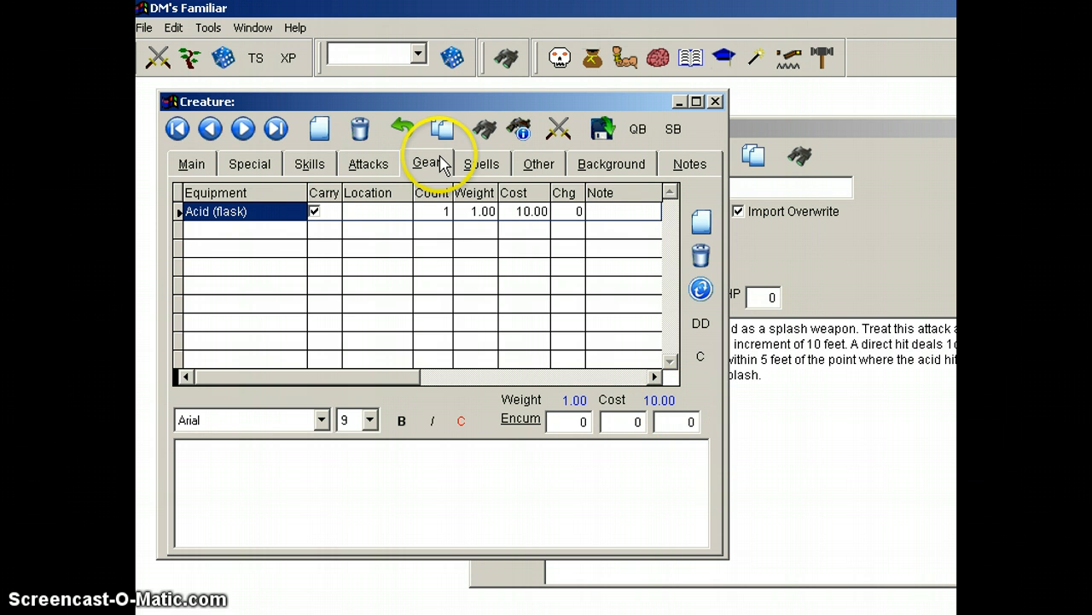
# Step: Find the Longbow in the Weapon reference and start adding it to the new creature's attacks
pyautogui.click(363, 167)
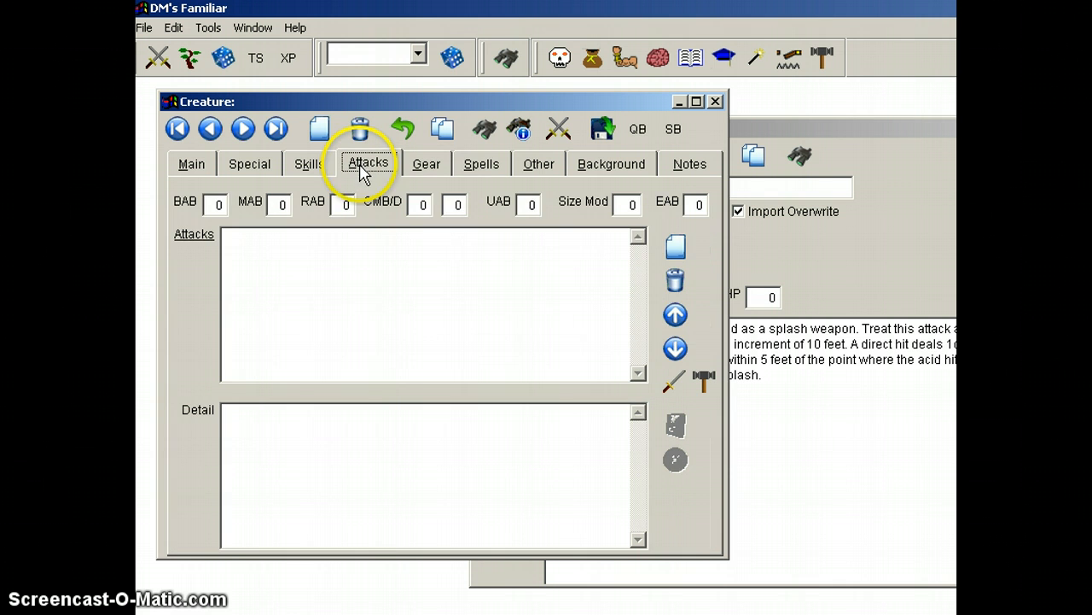
pyautogui.click(822, 58)
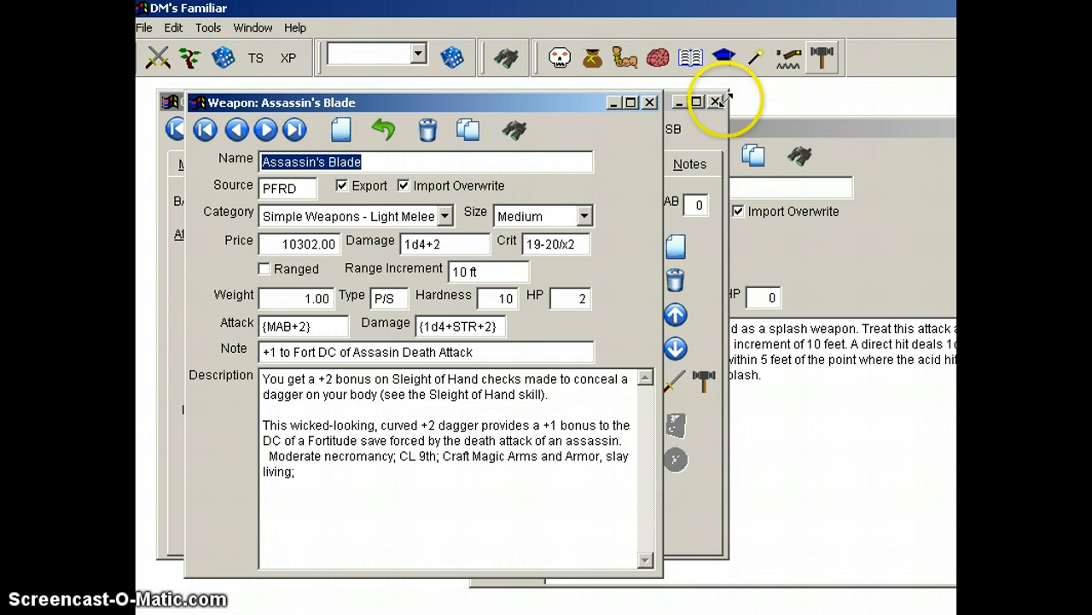
pyautogui.moveTo(512, 111); pyautogui.dragTo(792, 102)
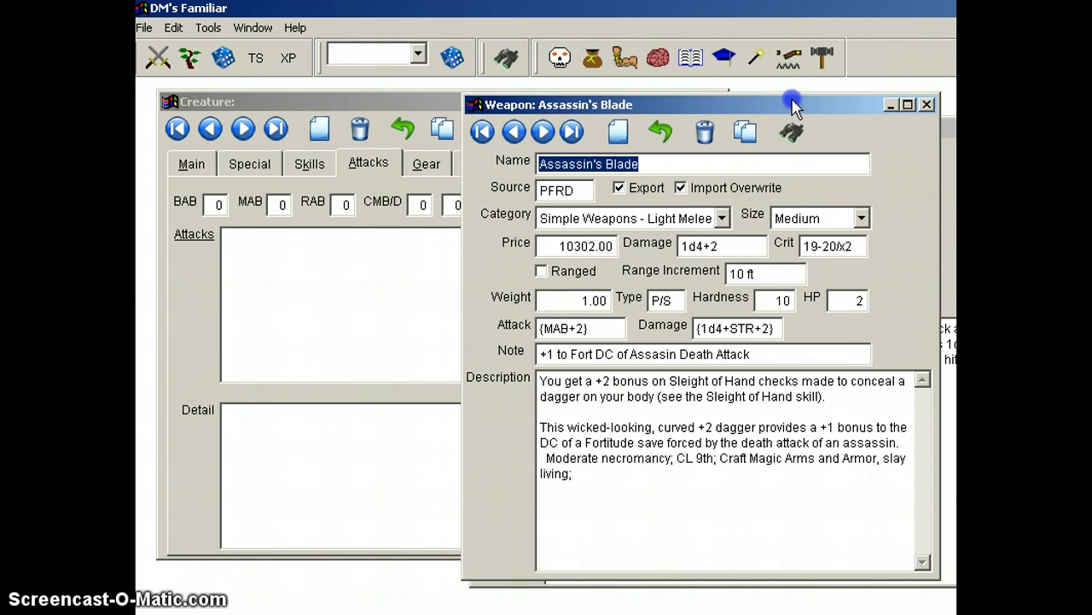
pyautogui.click(803, 135)
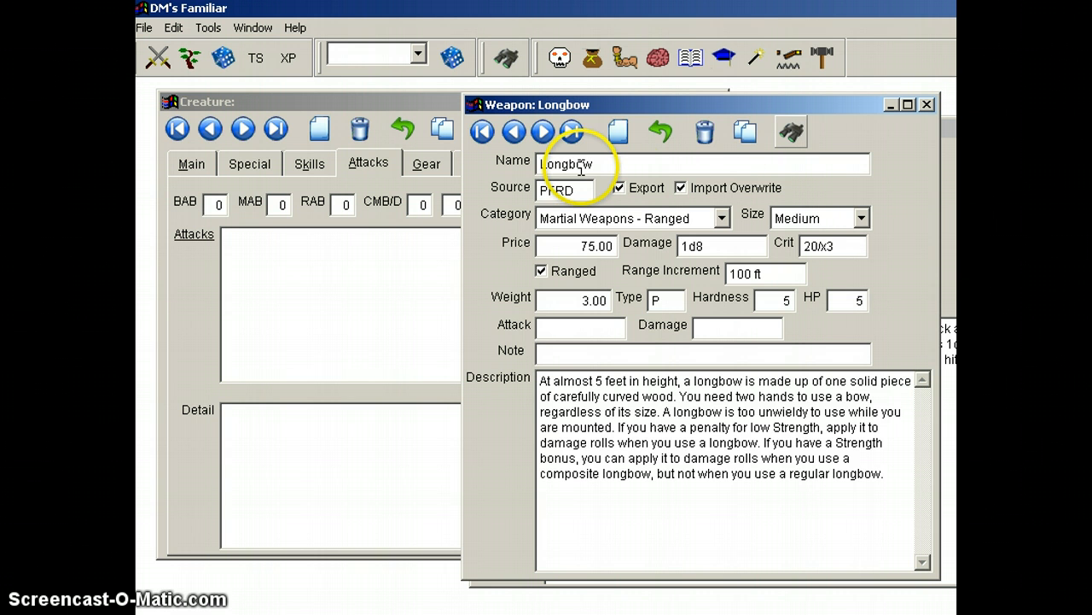
pyautogui.moveTo(585, 163); pyautogui.dragTo(317, 256)
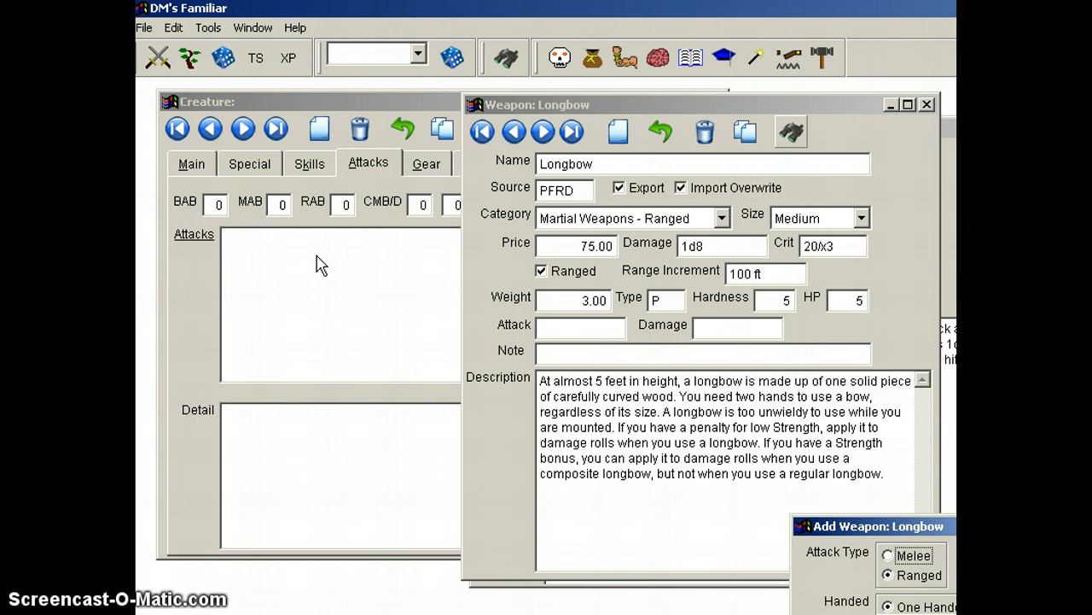
# Step: Set both the attack bonus and the damage bonus of the Longbow being added to 1
pyautogui.moveTo(912, 526); pyautogui.dragTo(521, 155)
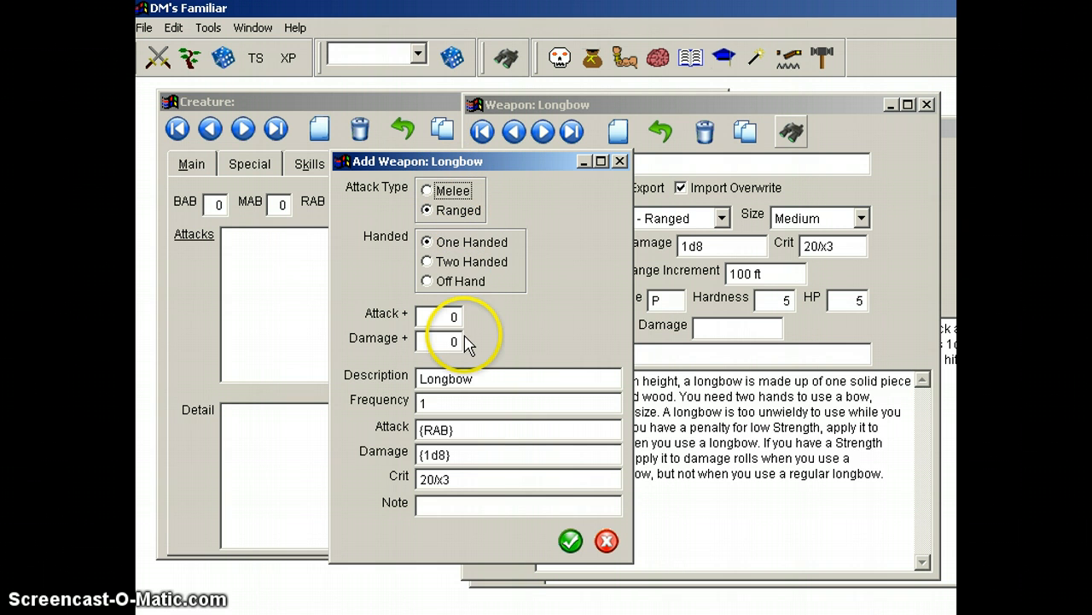
pyautogui.click(446, 314)
pyautogui.doubleClick(442, 316)
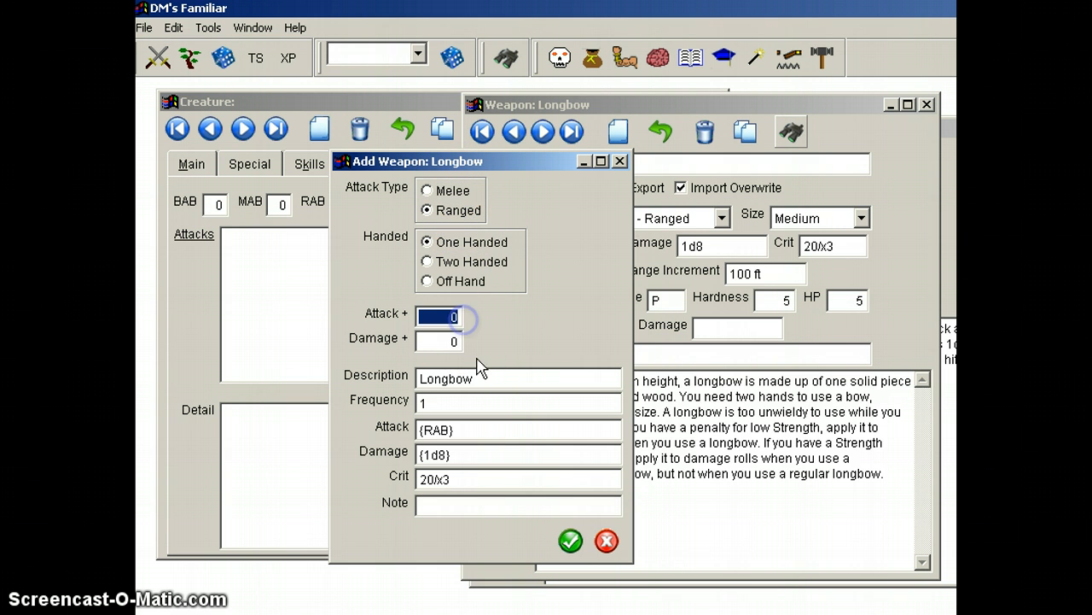
pyautogui.write('1')
pyautogui.press('Tab')
pyautogui.write('1')
pyautogui.press('Tab')
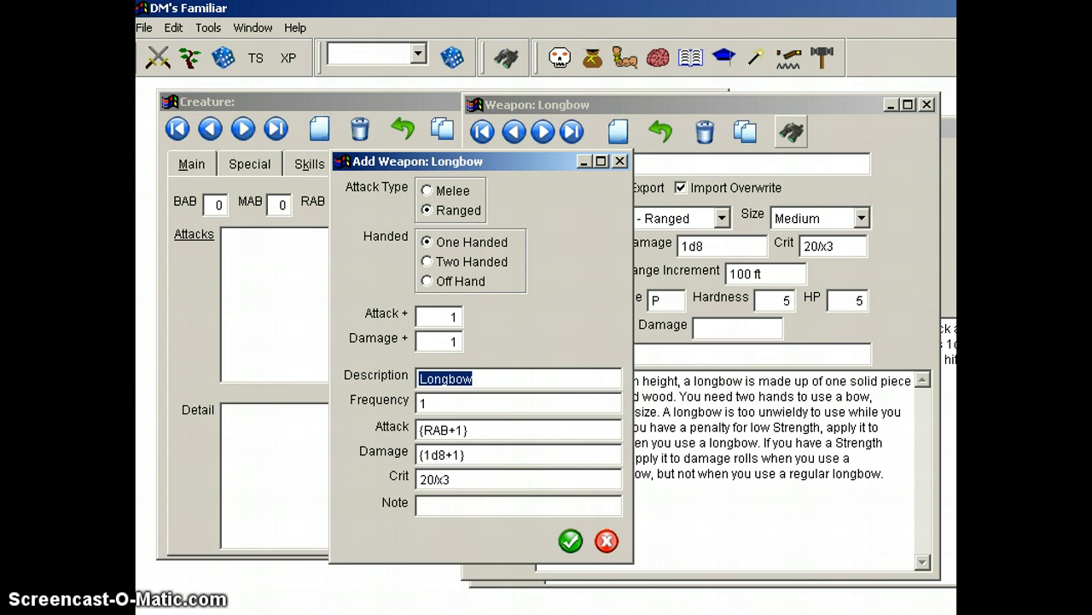
# Step: Enter the note "Flaming {1d6}" for the Longbow and confirm adding it to the creature's attacks
pyautogui.click(442, 504)
pyautogui.write('Flaming {1d6')
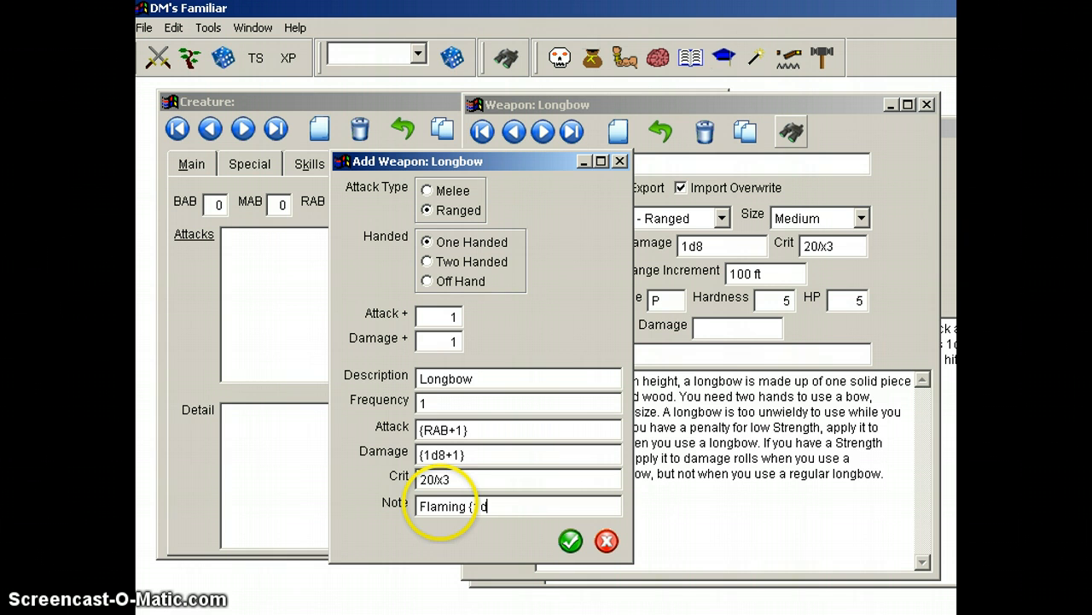
pyautogui.click(571, 541)
pyautogui.moveTo(572, 540); pyautogui.dragTo(522, 400)
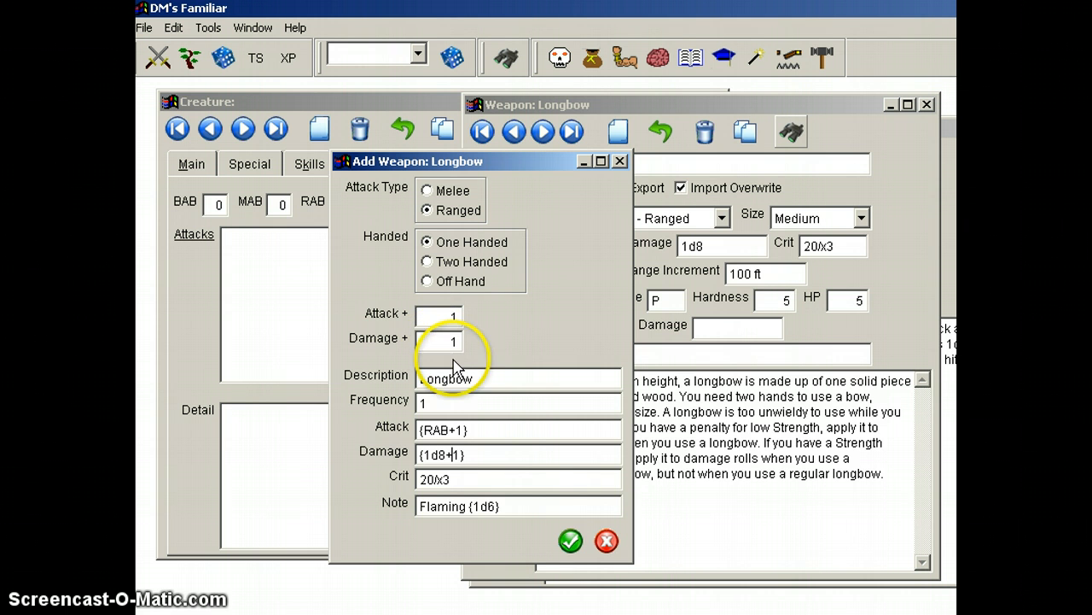
pyautogui.click(571, 541)
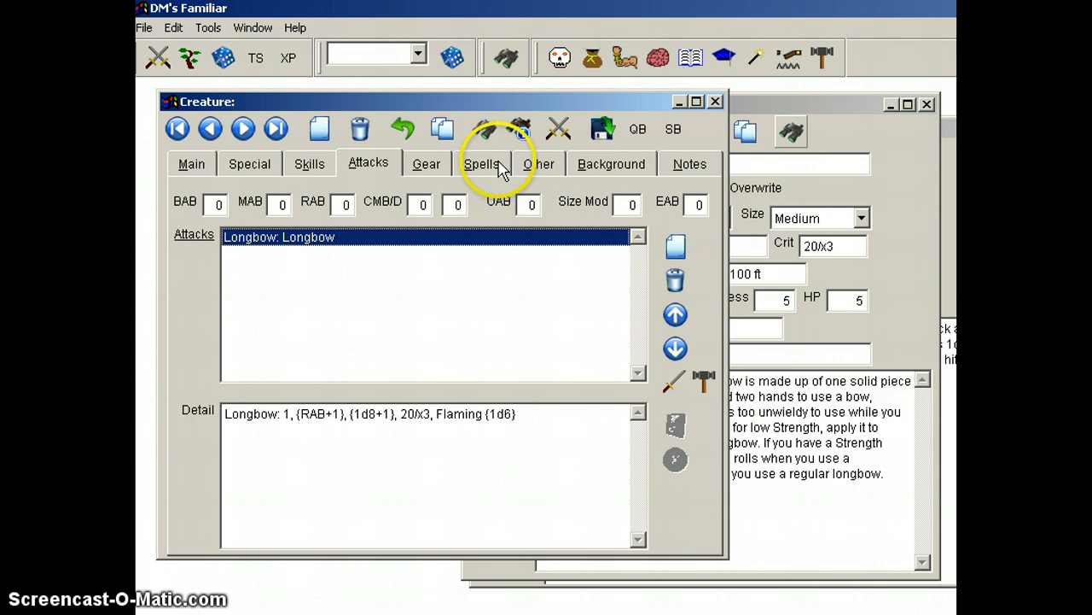
# Step: Add the Ability Focus and Combat Reflexes feats from the Feat reference to the creature's feats
pyautogui.click(244, 166)
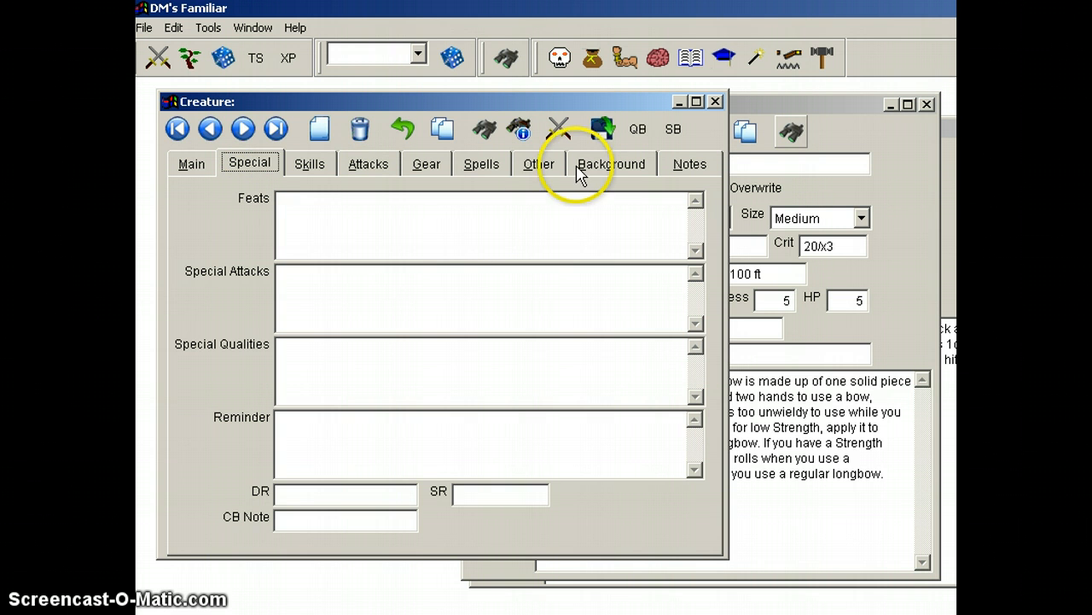
pyautogui.click(624, 75)
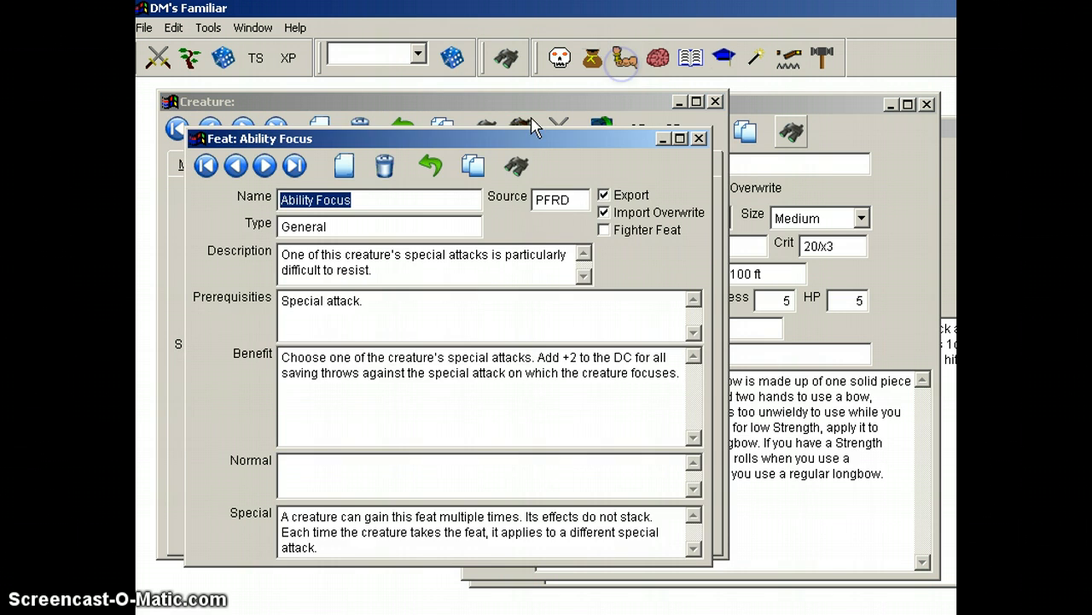
pyautogui.moveTo(497, 145); pyautogui.dragTo(768, 160)
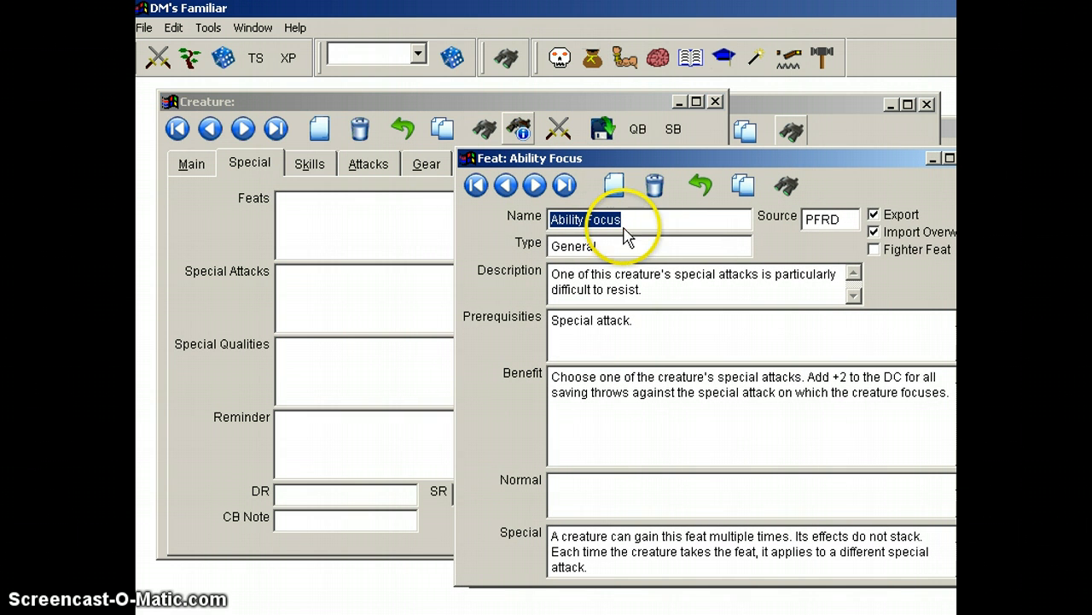
pyautogui.moveTo(595, 219); pyautogui.dragTo(336, 204)
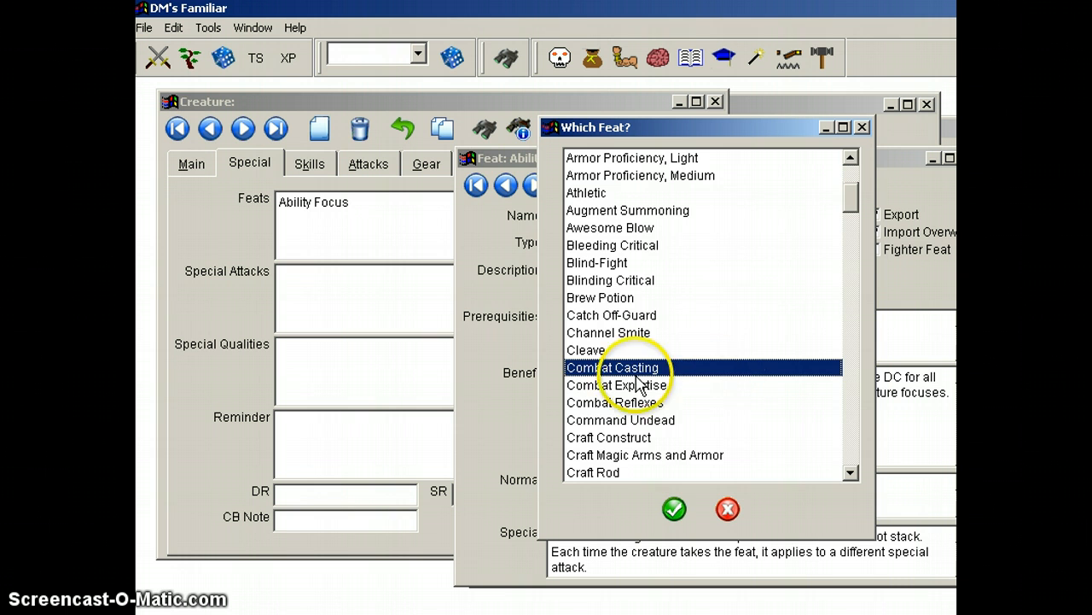
pyautogui.doubleClick(599, 402)
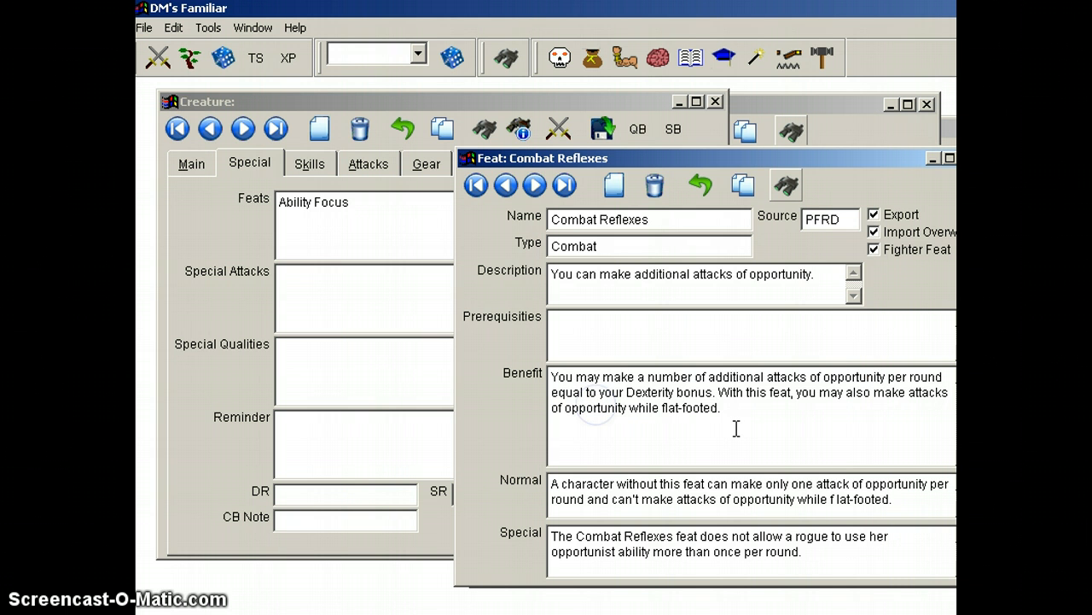
pyautogui.moveTo(632, 219); pyautogui.dragTo(378, 227)
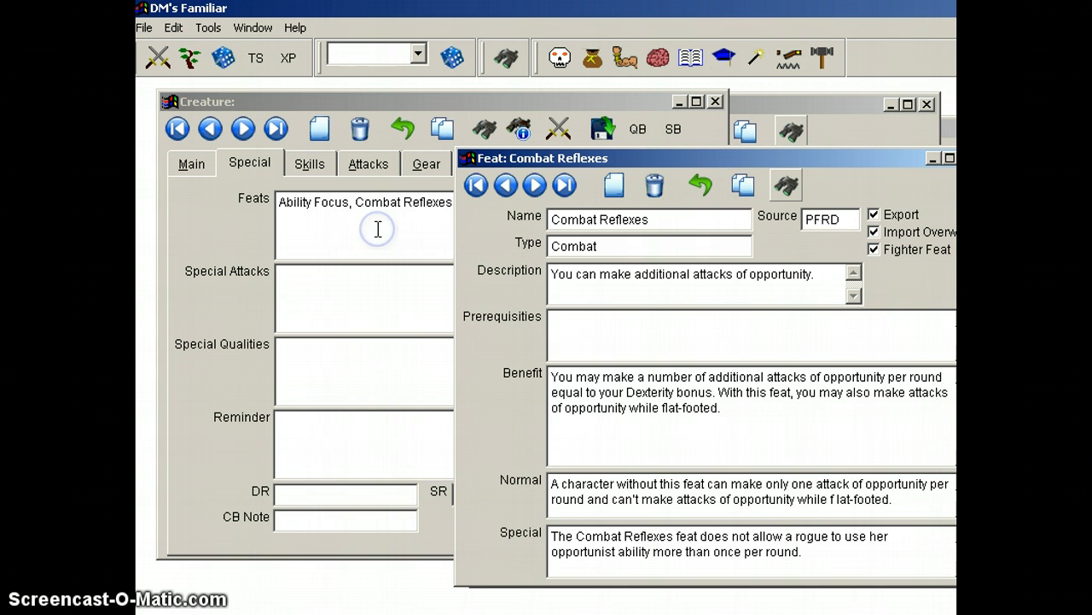
# Step: Close the Feat reference, look up Combat Reflexes from the creature's own feats text, and close its record again
pyautogui.click(874, 151)
pyautogui.click(493, 265)
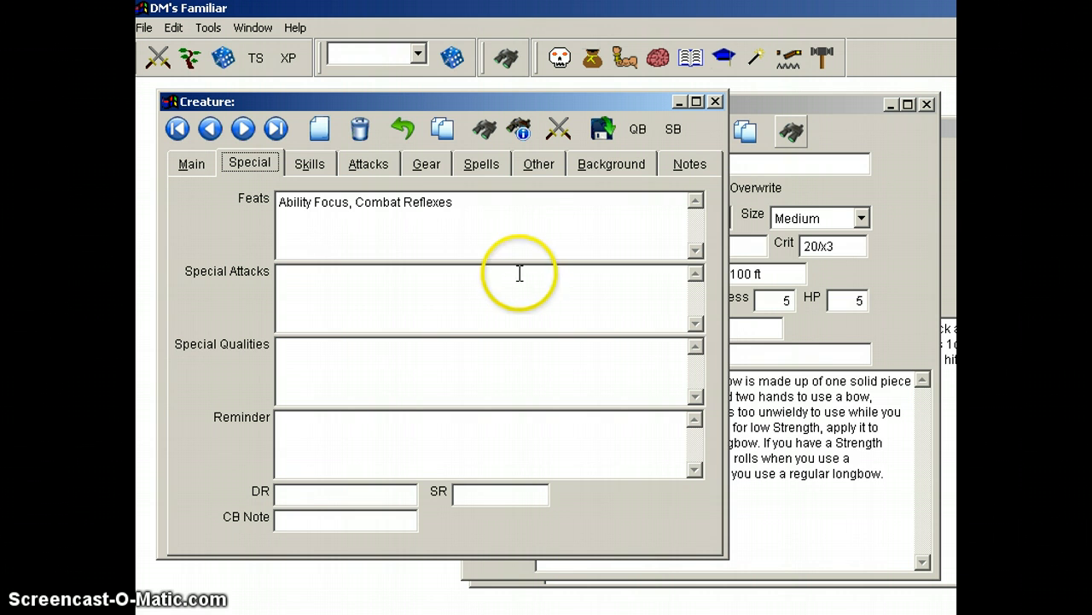
pyautogui.doubleClick(384, 208)
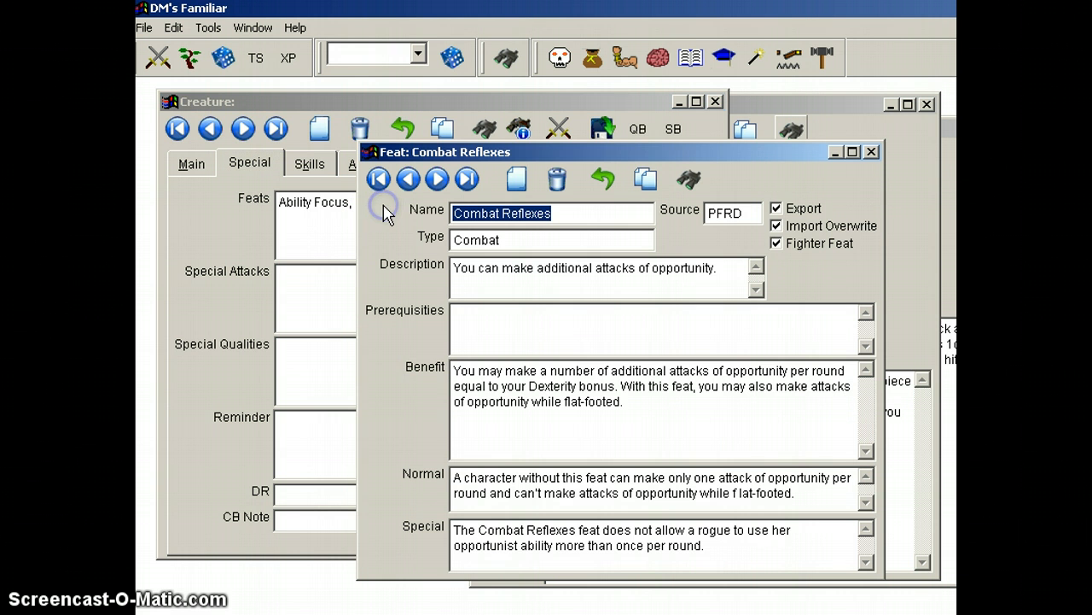
pyautogui.click(873, 152)
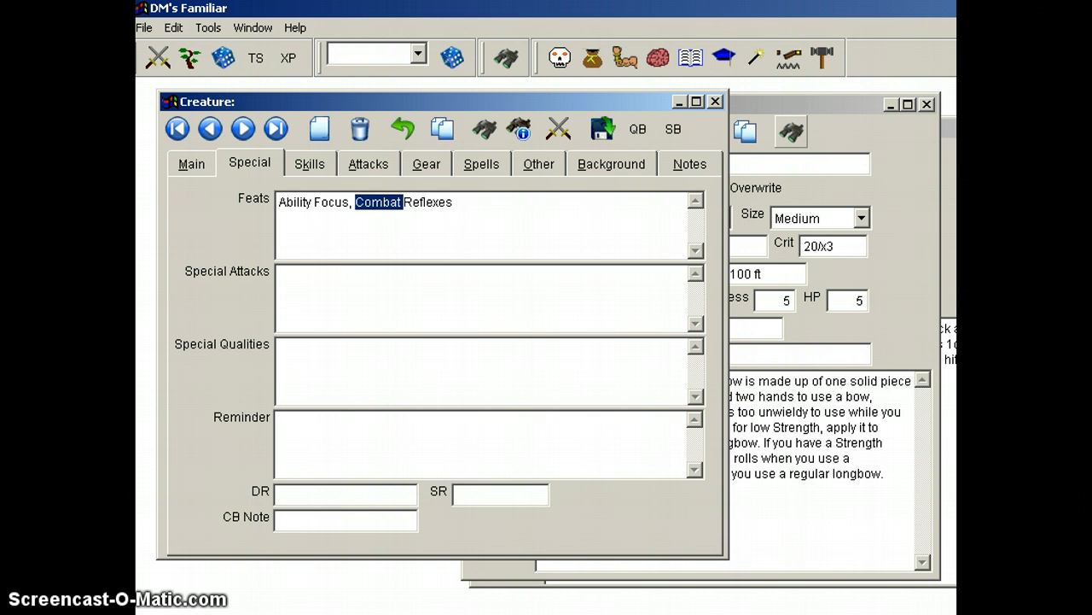
# Step: Bring the open Acid (flask) equipment record and Longbow weapon record forward, with the equipment window overlapping the creature
pyautogui.click(949, 129)
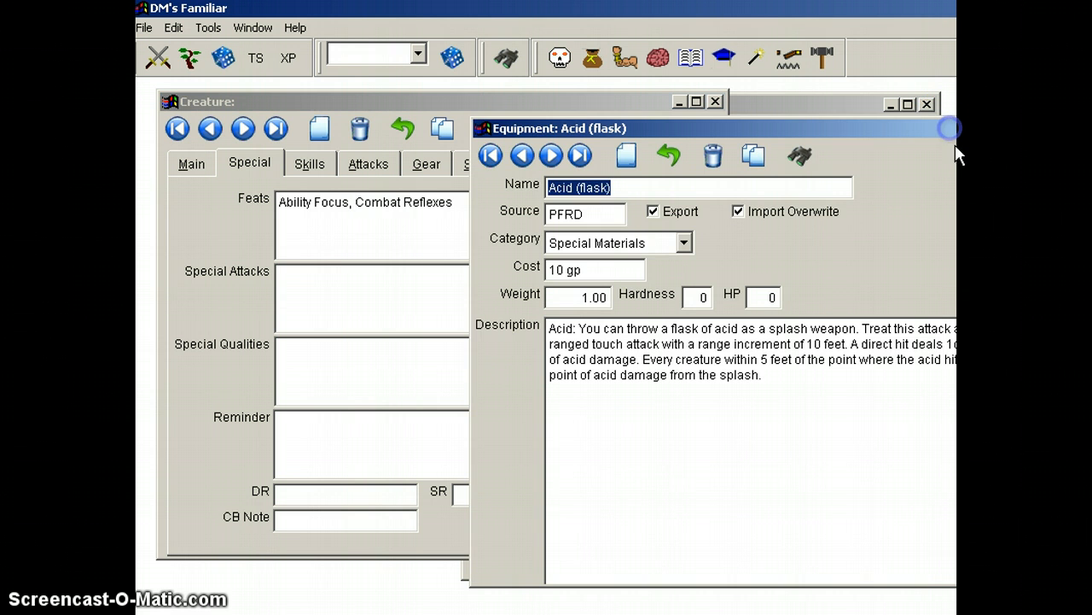
pyautogui.moveTo(949, 128); pyautogui.dragTo(748, 133)
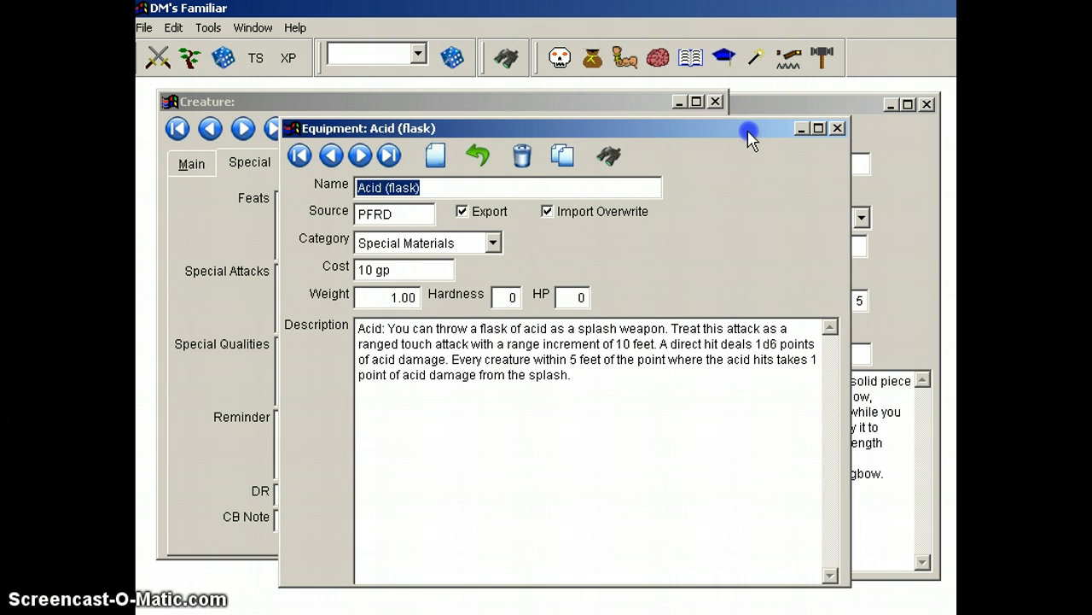
pyautogui.click(802, 104)
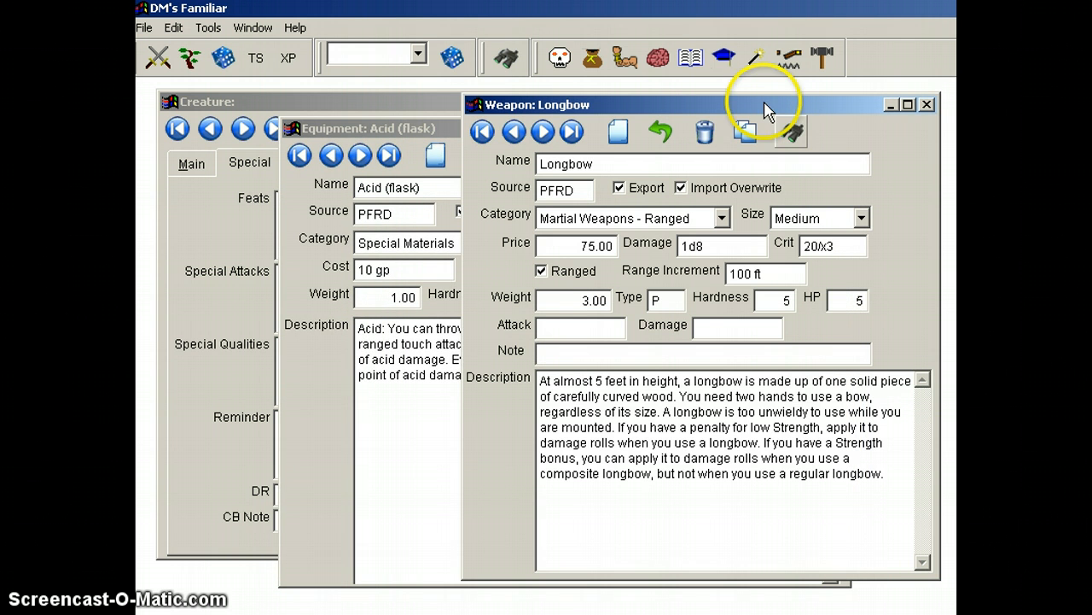
pyautogui.click(562, 66)
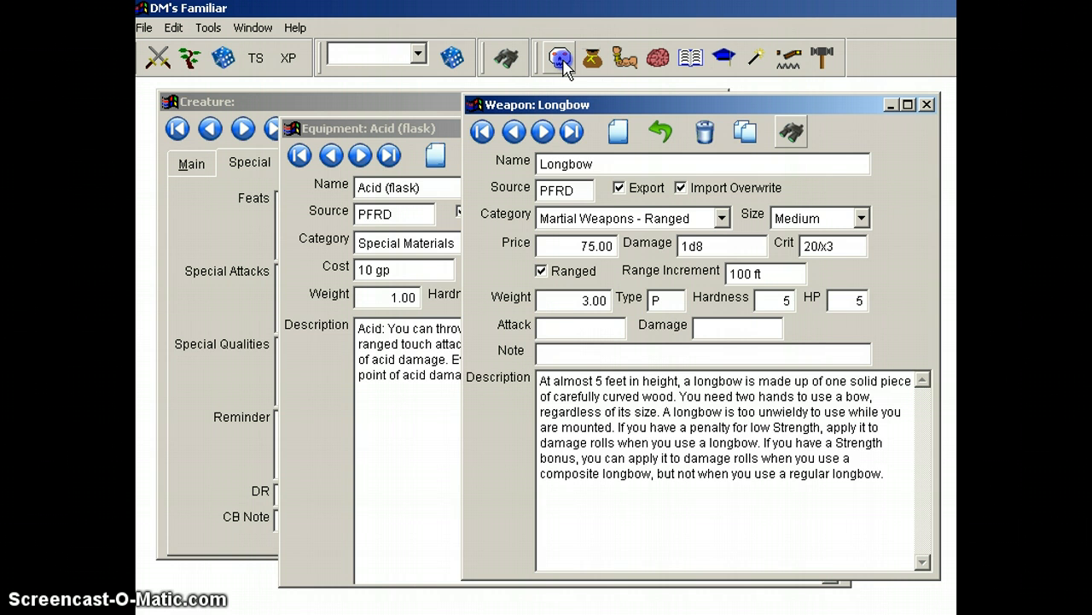
pyautogui.moveTo(570, 104); pyautogui.dragTo(355, 115)
pyautogui.click(730, 118)
pyautogui.click(768, 116)
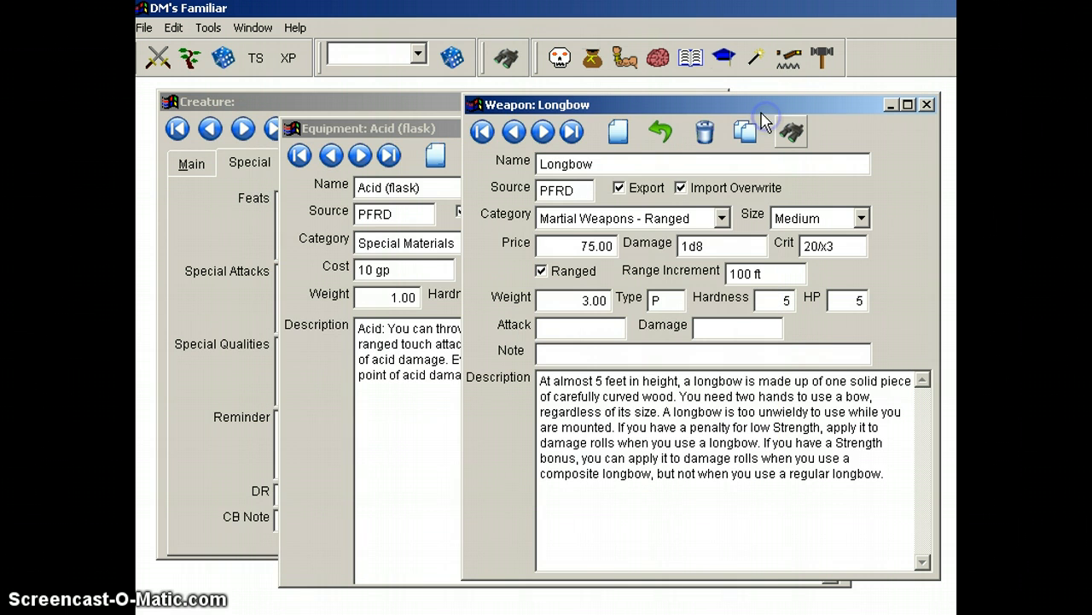
# Step: Open a second Equipment reference window, and briefly open and close a second Weapon reference window
pyautogui.click(592, 60)
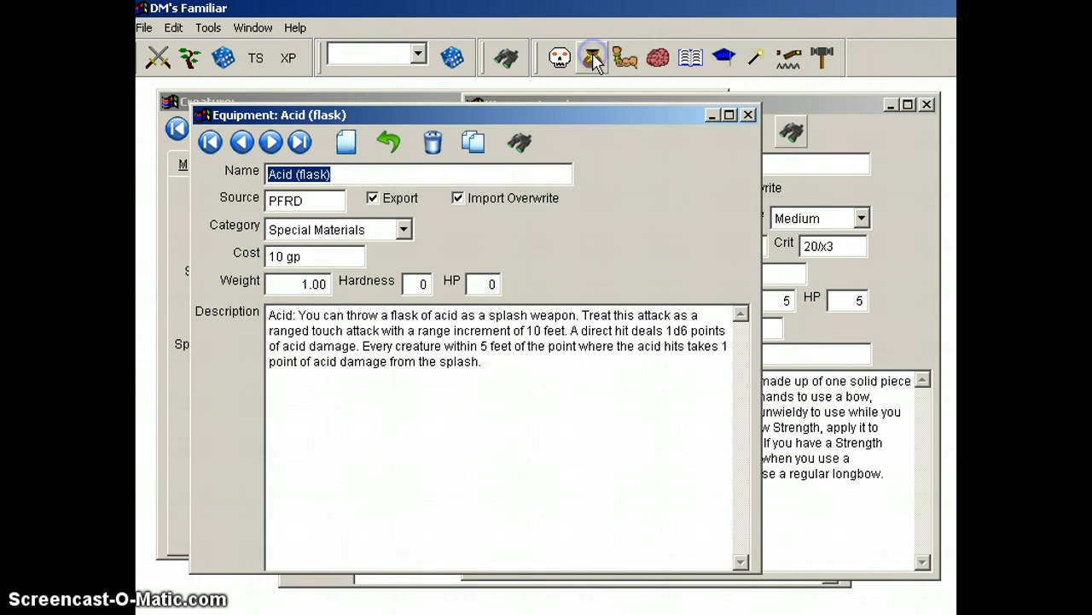
pyautogui.moveTo(437, 112)
pyautogui.mouseDown()
pyautogui.moveTo(471, 120)
pyautogui.moveTo(430, 132)
pyautogui.mouseUp()
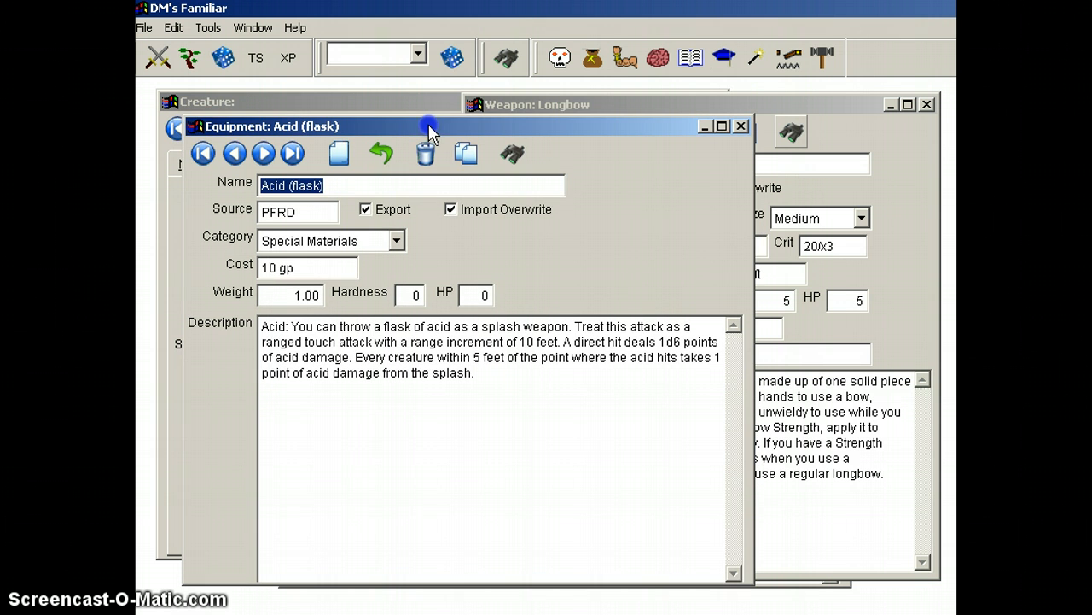
pyautogui.click(823, 58)
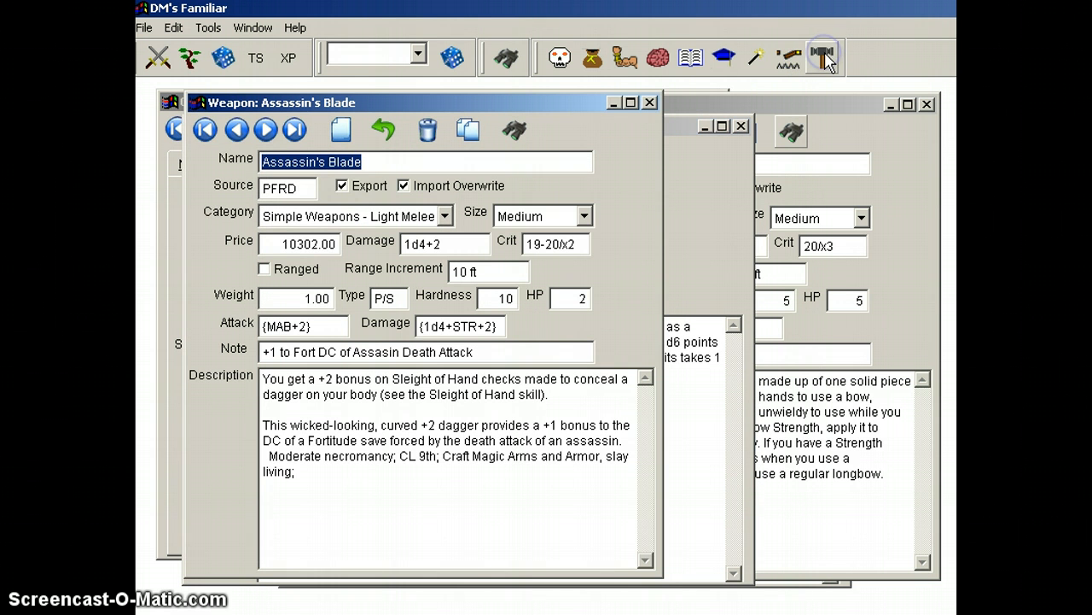
pyautogui.click(649, 102)
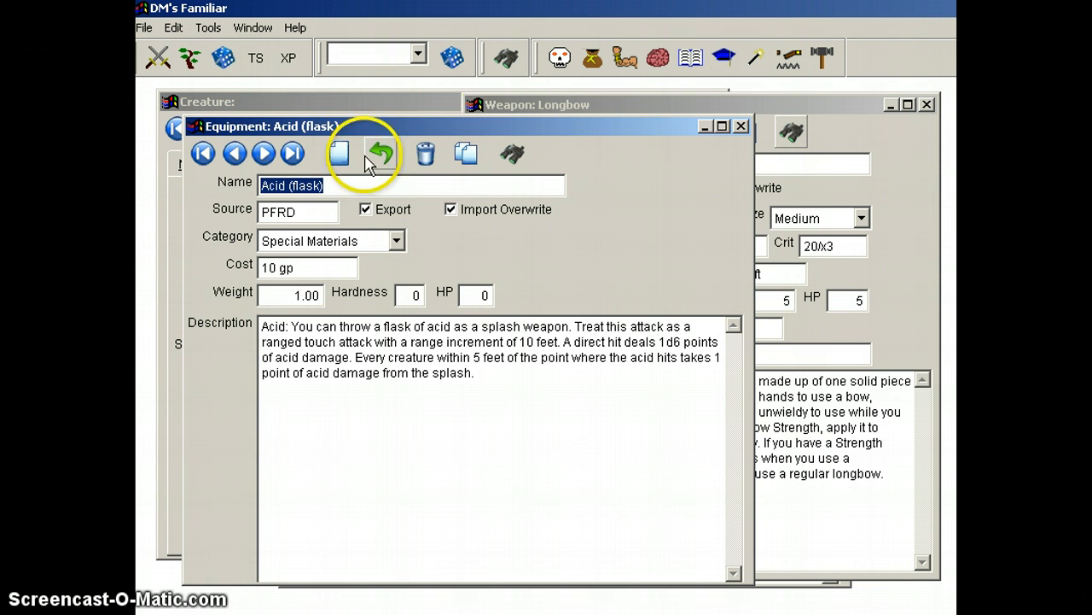
pyautogui.moveTo(333, 132)
pyautogui.mouseDown()
pyautogui.moveTo(362, 126)
pyautogui.moveTo(344, 127)
pyautogui.mouseUp()
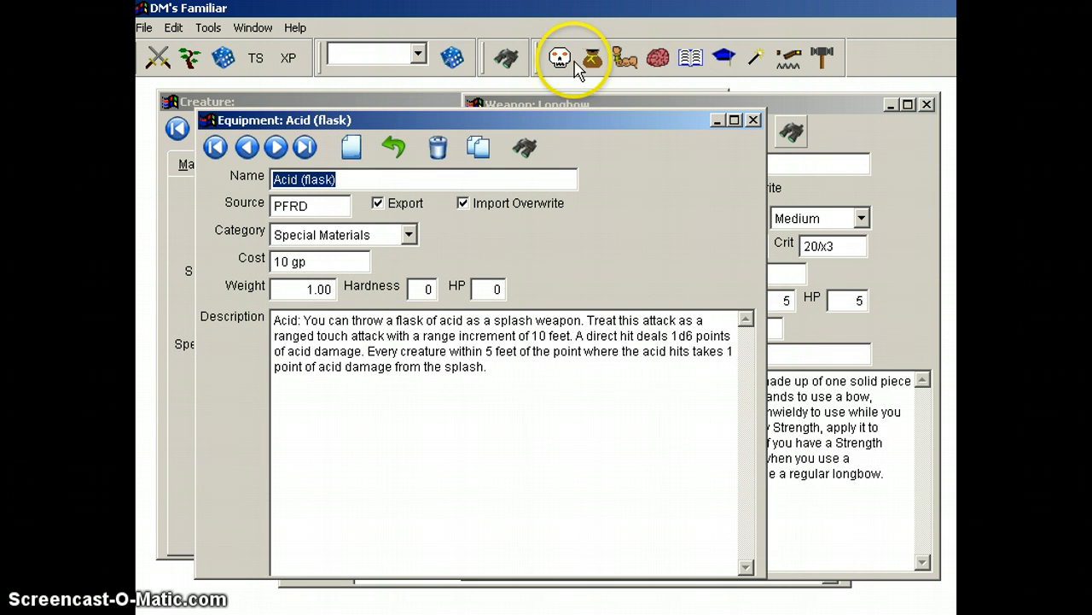
# Step: Open two Spell reference windows on Acid Arrow, bringing the creature record forward between them and repositioning each
pyautogui.click(756, 58)
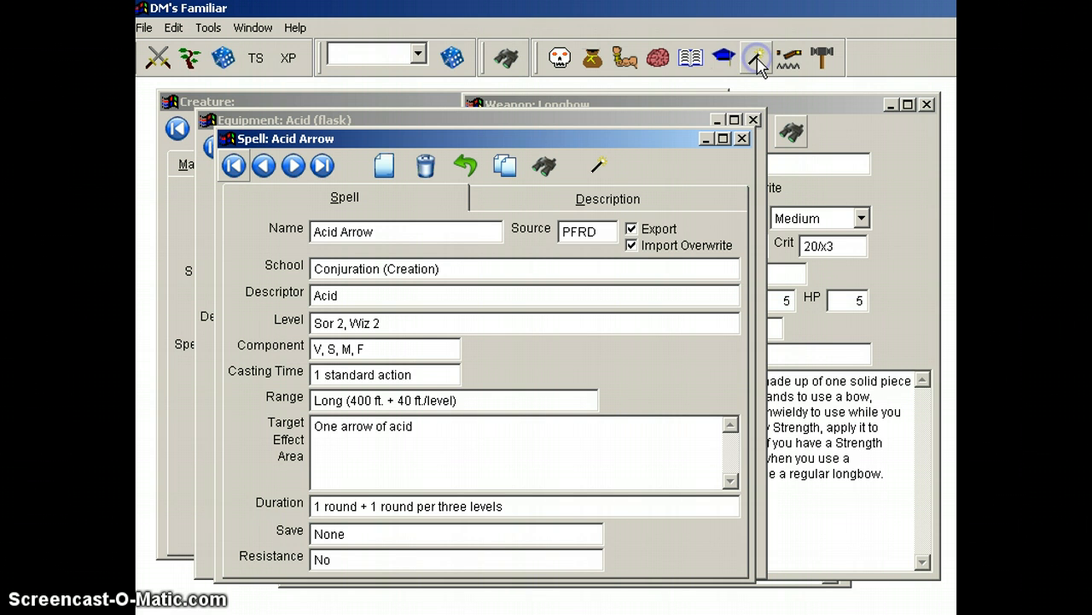
pyautogui.moveTo(652, 139); pyautogui.dragTo(698, 126)
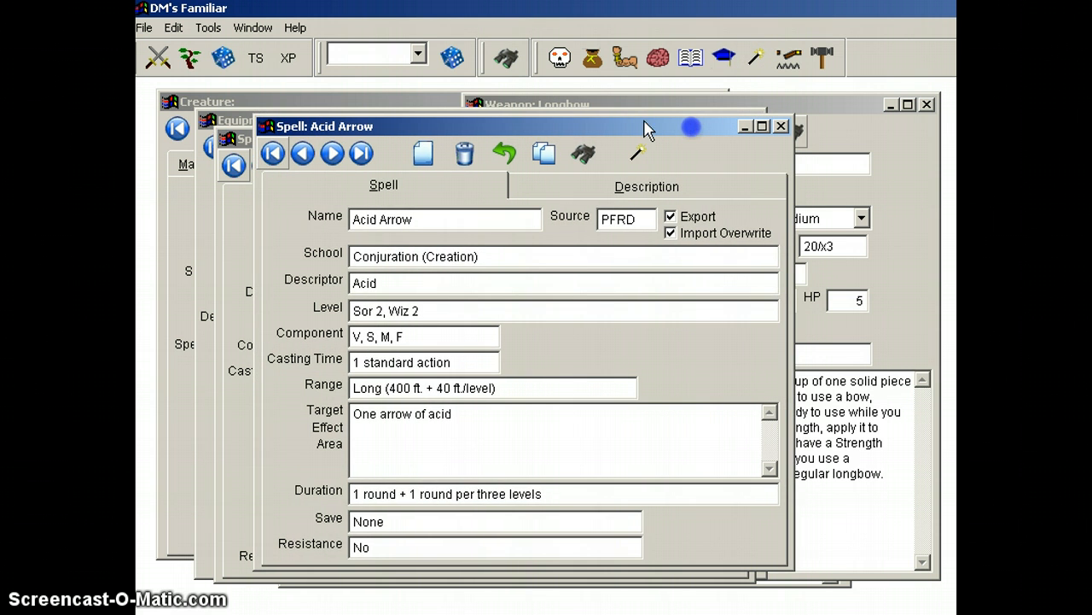
pyautogui.click(440, 101)
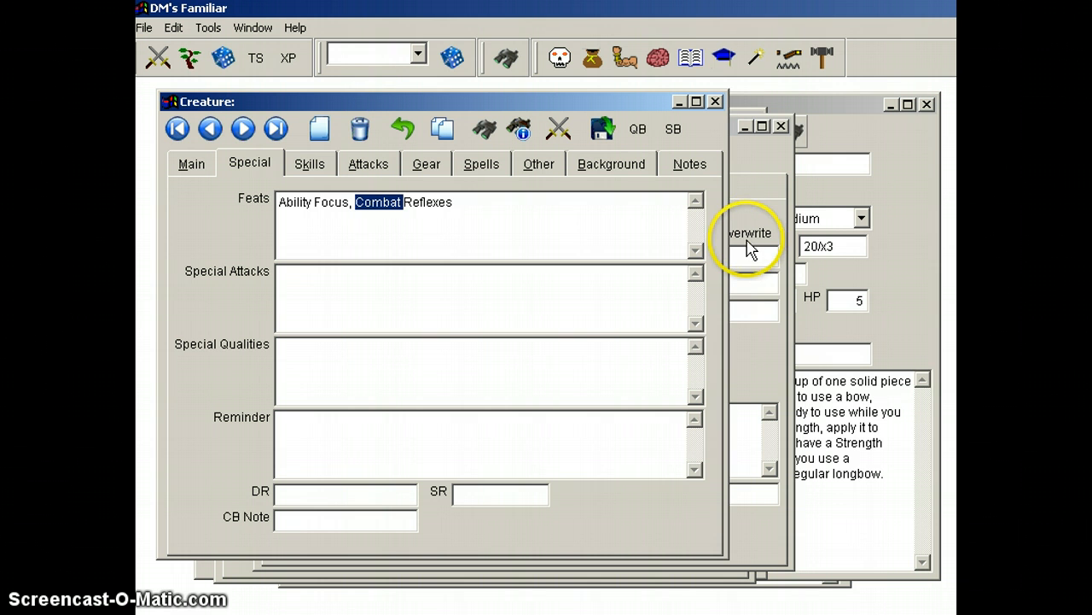
pyautogui.click(758, 63)
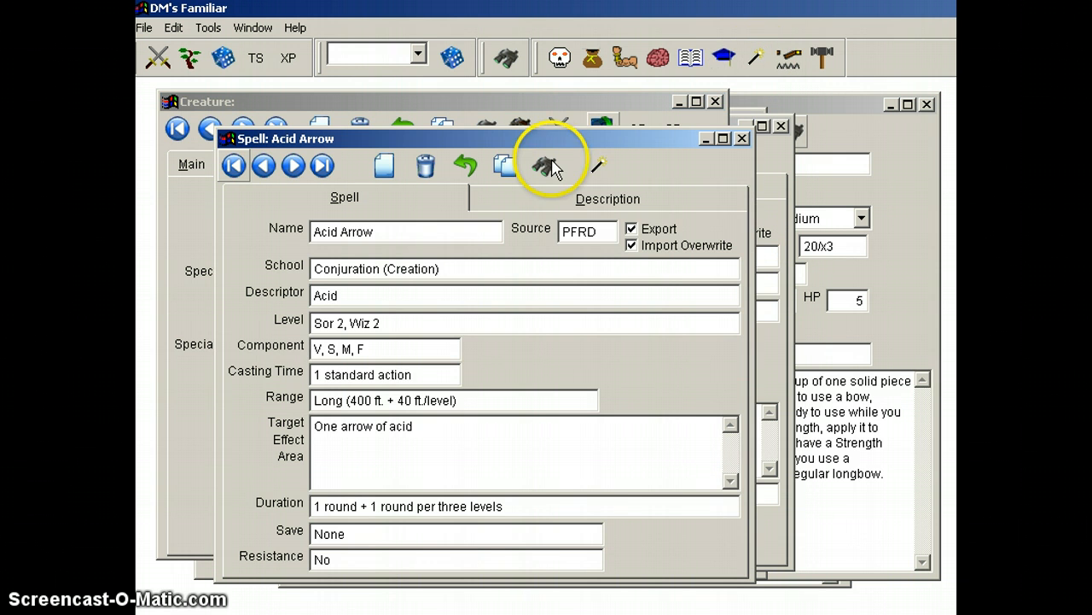
pyautogui.moveTo(556, 139); pyautogui.dragTo(497, 140)
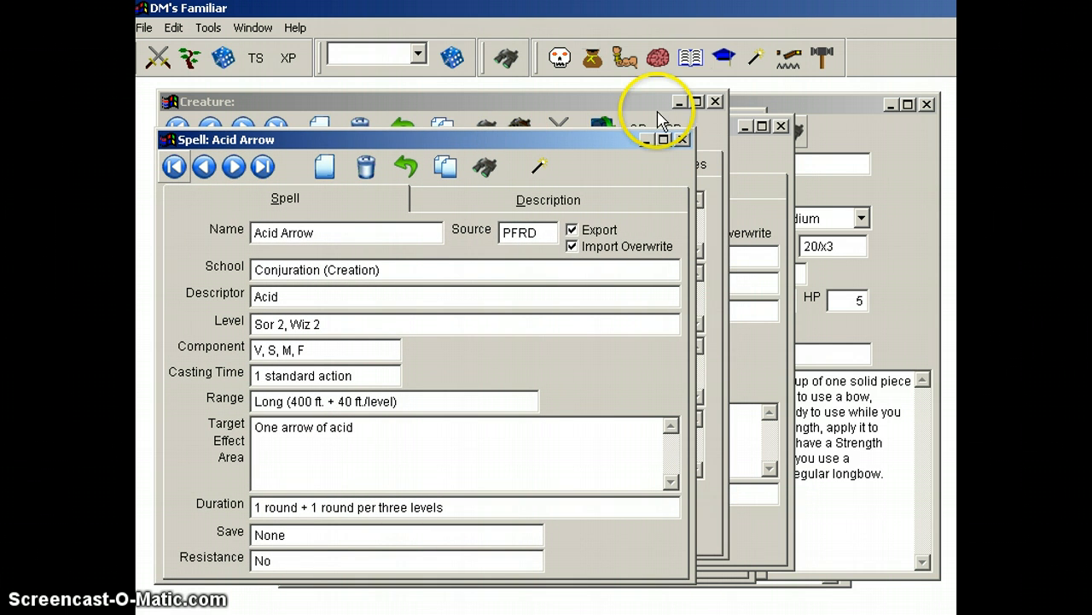
# Step: Open another Spell reference window, place it beside the existing Acid Arrow record, and look up the Web spell in it
pyautogui.click(757, 64)
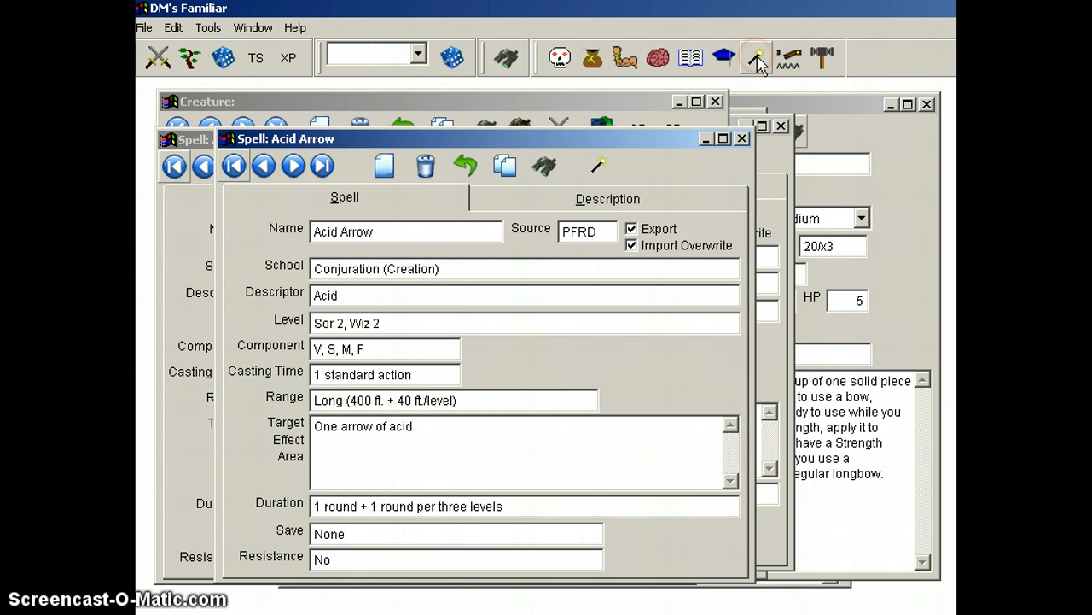
pyautogui.moveTo(488, 136); pyautogui.dragTo(640, 139)
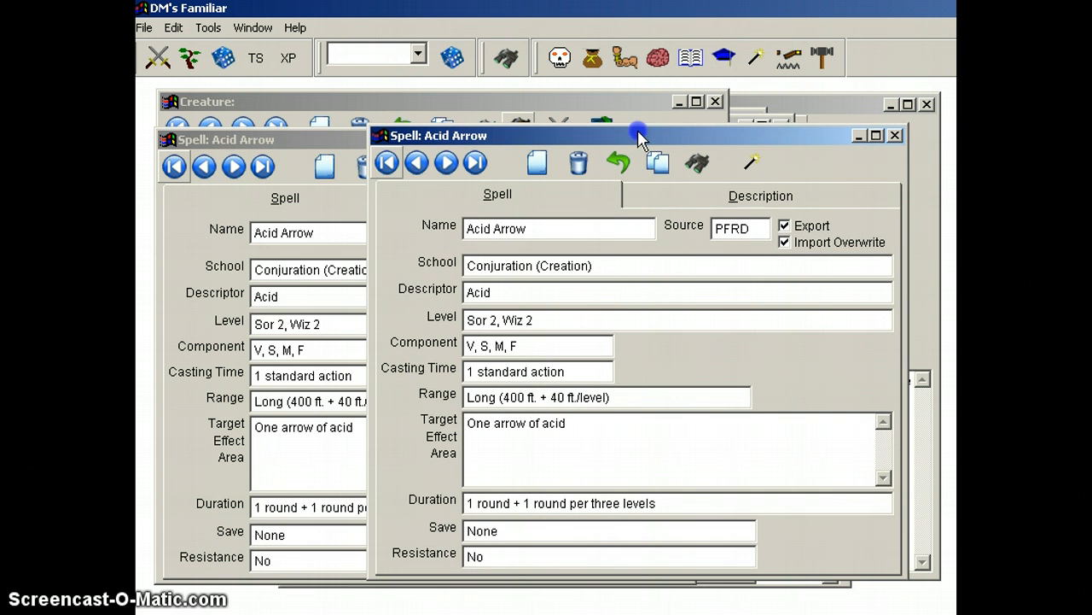
pyautogui.click(284, 135)
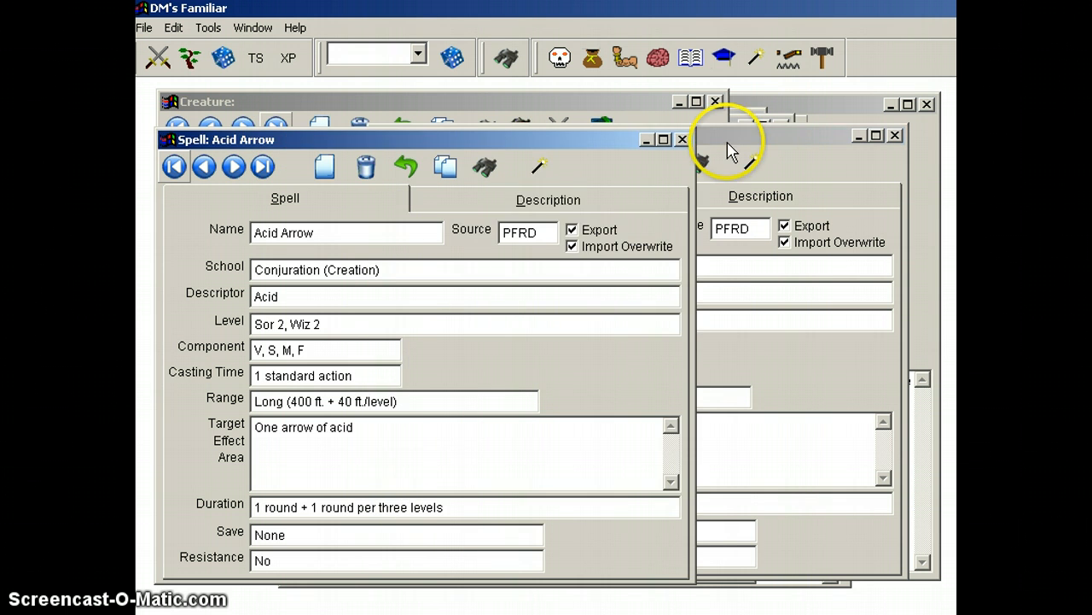
pyautogui.click(700, 169)
pyautogui.click(871, 249)
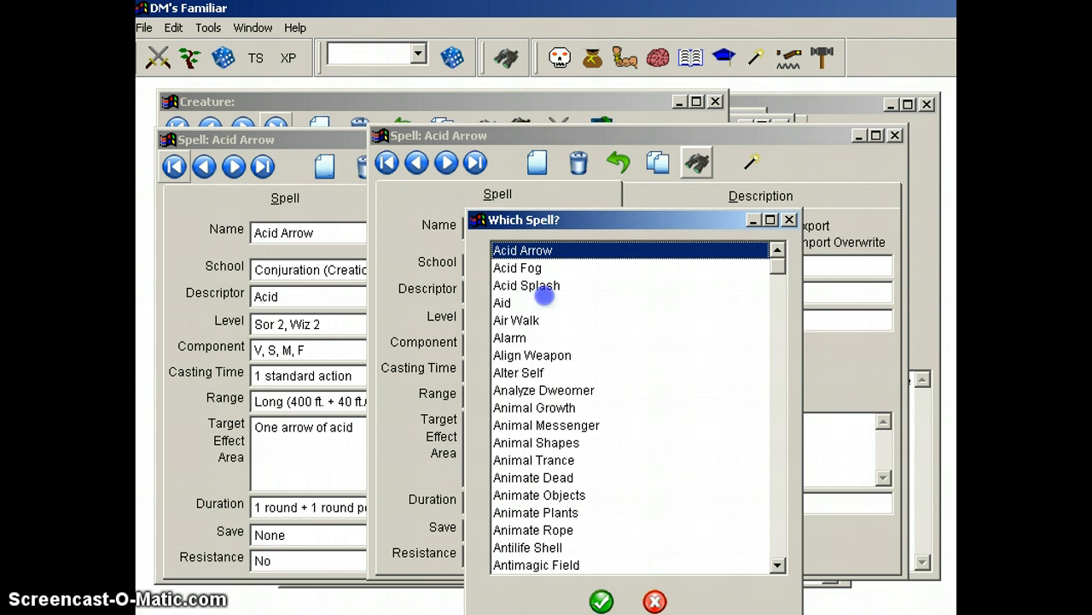
pyautogui.write('web')
pyautogui.doubleClick(523, 408)
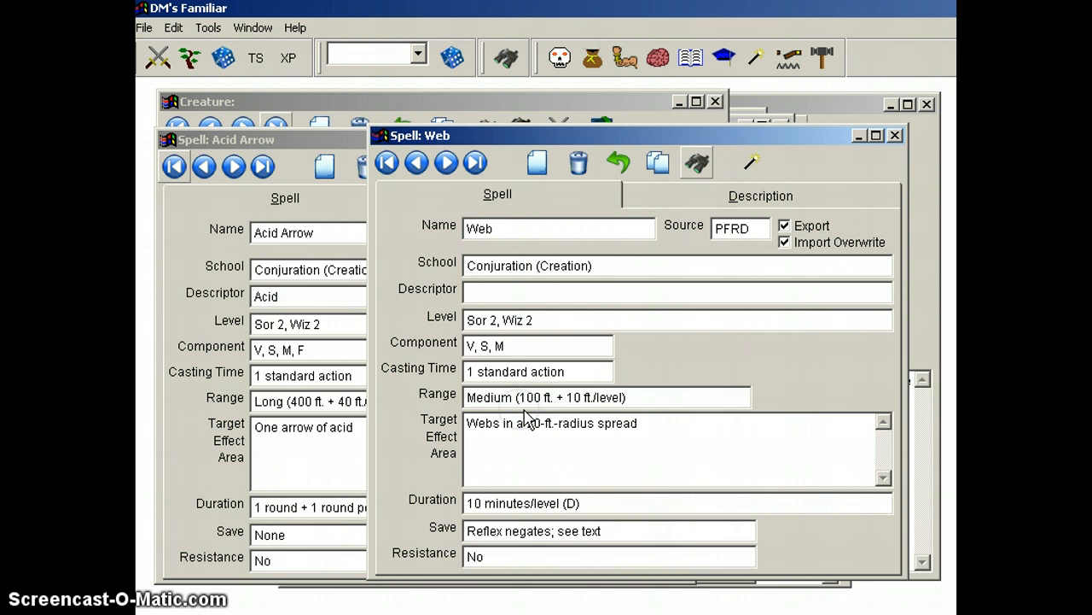
# Step: Bring the Acid Arrow spell record forward, then bring the Web spell record back to the front and move it slightly higher
pyautogui.click(243, 138)
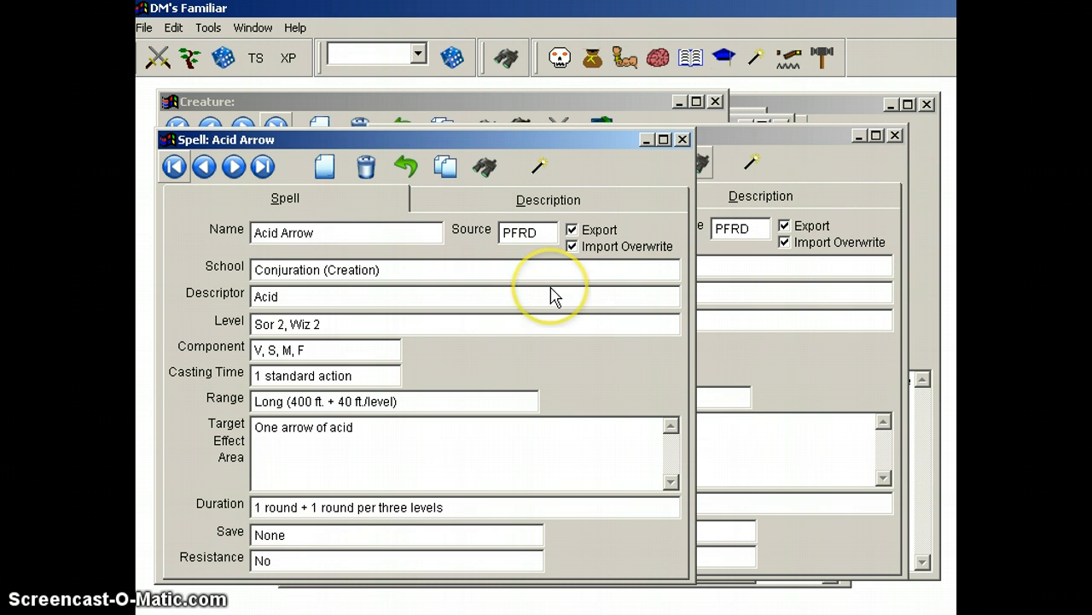
pyautogui.click(557, 268)
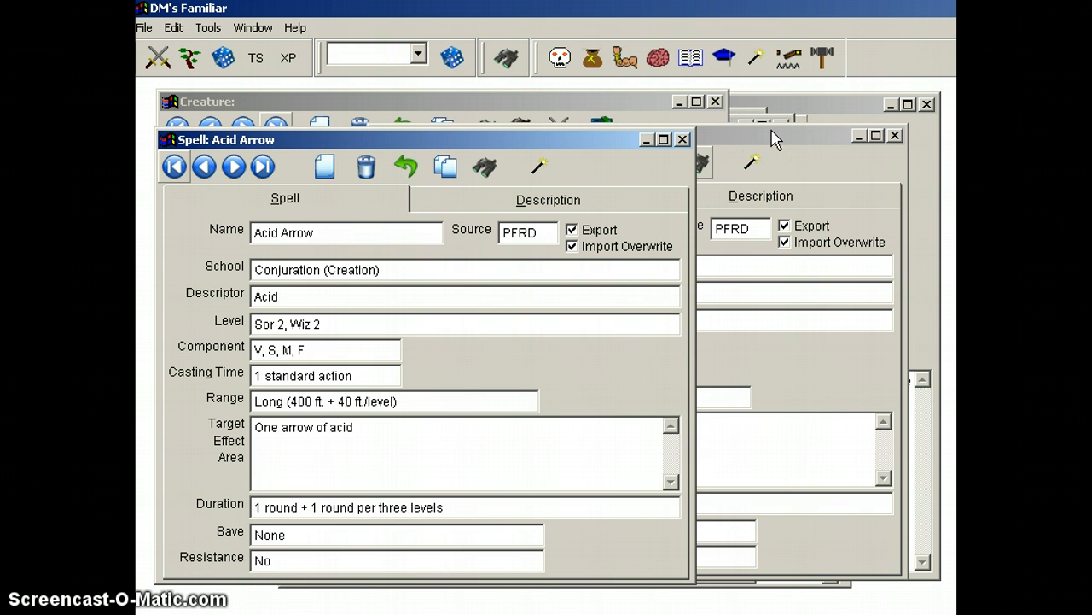
pyautogui.moveTo(774, 140); pyautogui.dragTo(763, 98)
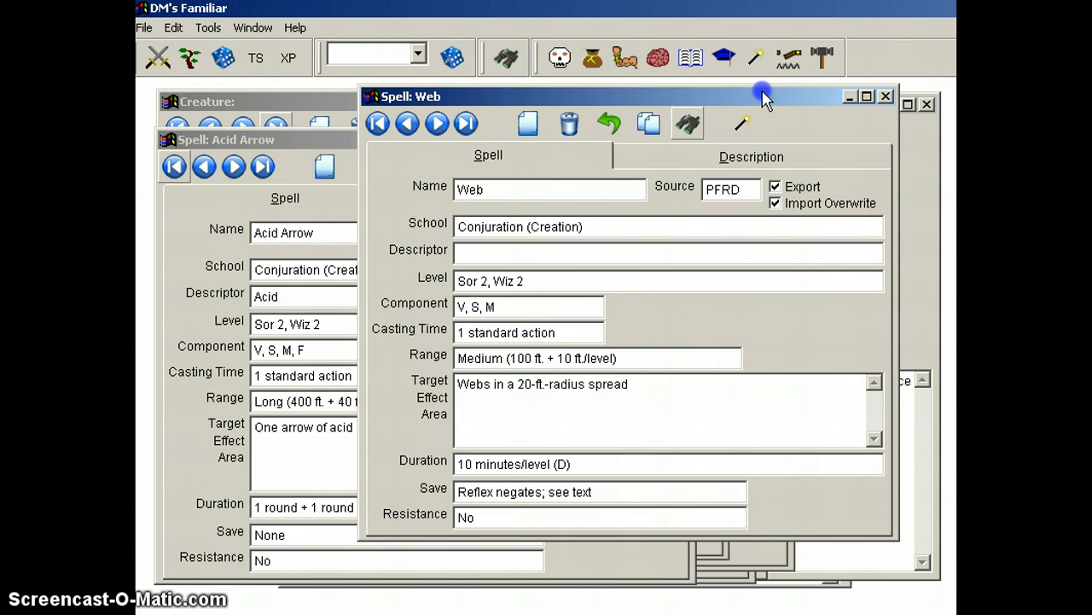
# Step: Open two more Spell reference windows on Acid Arrow and spread them out over the Web record
pyautogui.click(755, 58)
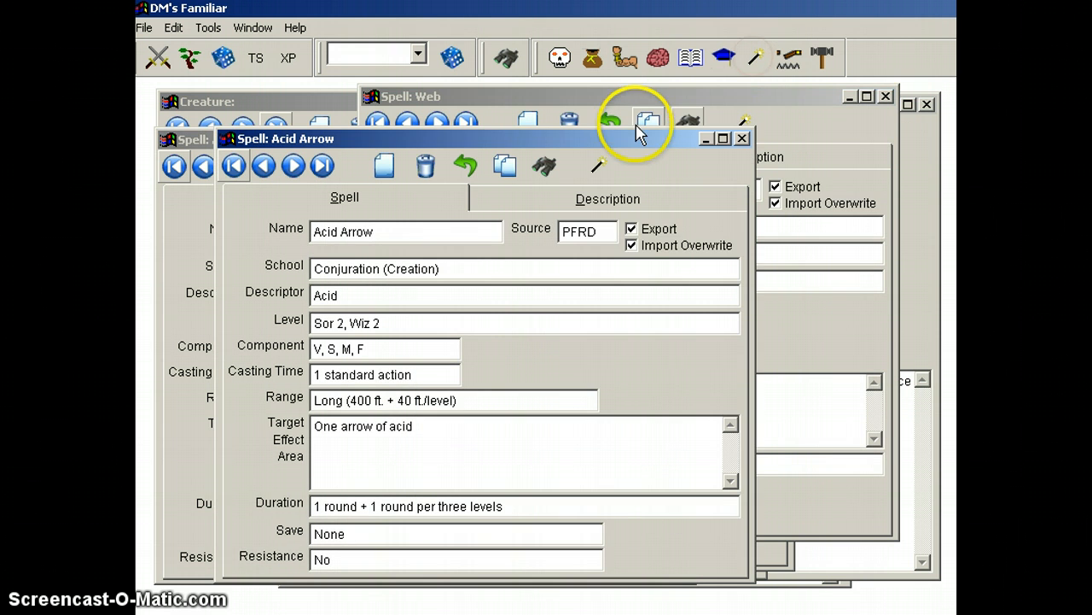
pyautogui.moveTo(636, 133); pyautogui.dragTo(758, 159)
pyautogui.click(749, 69)
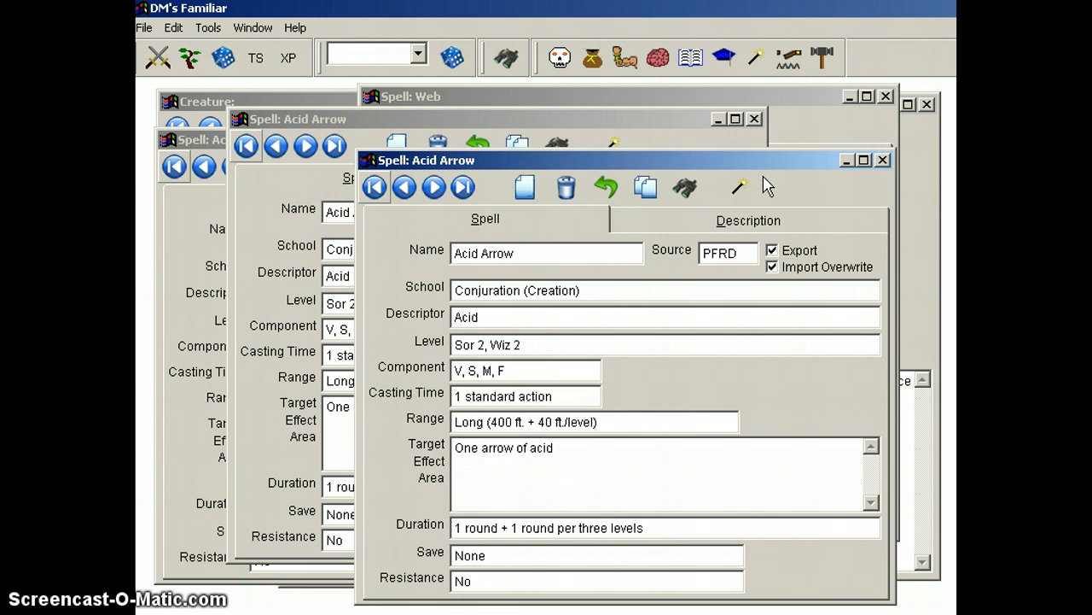
# Step: Close all open creature and reference windows at once
pyautogui.click(254, 33)
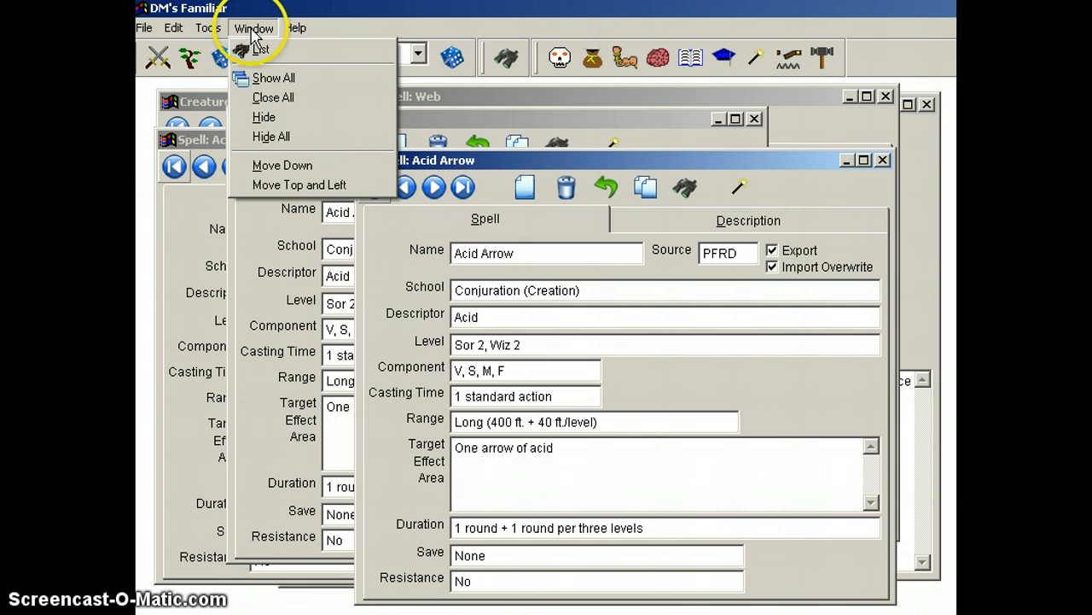
pyautogui.click(284, 96)
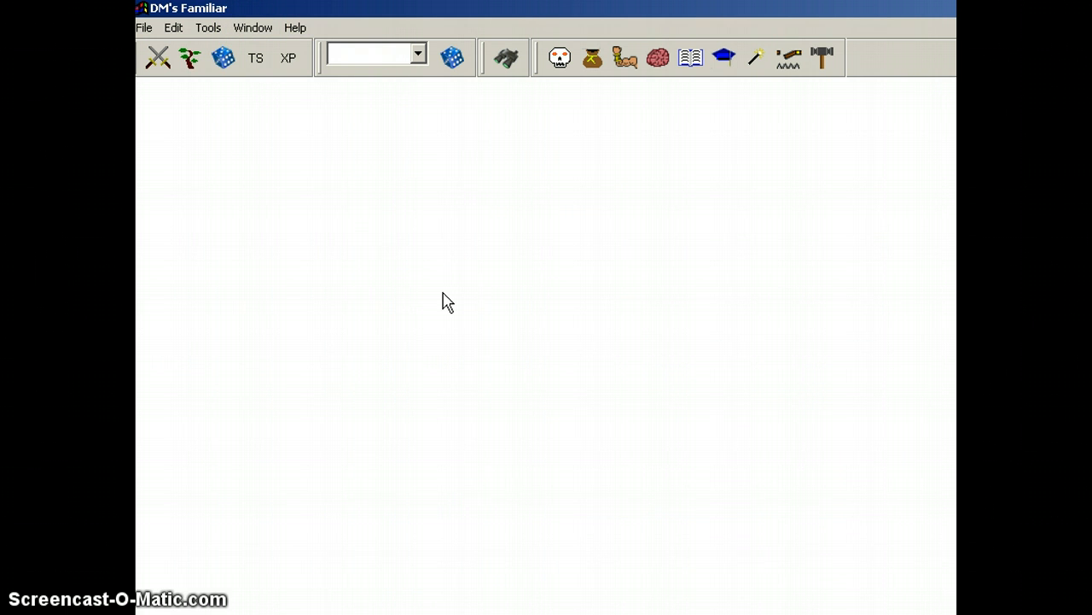